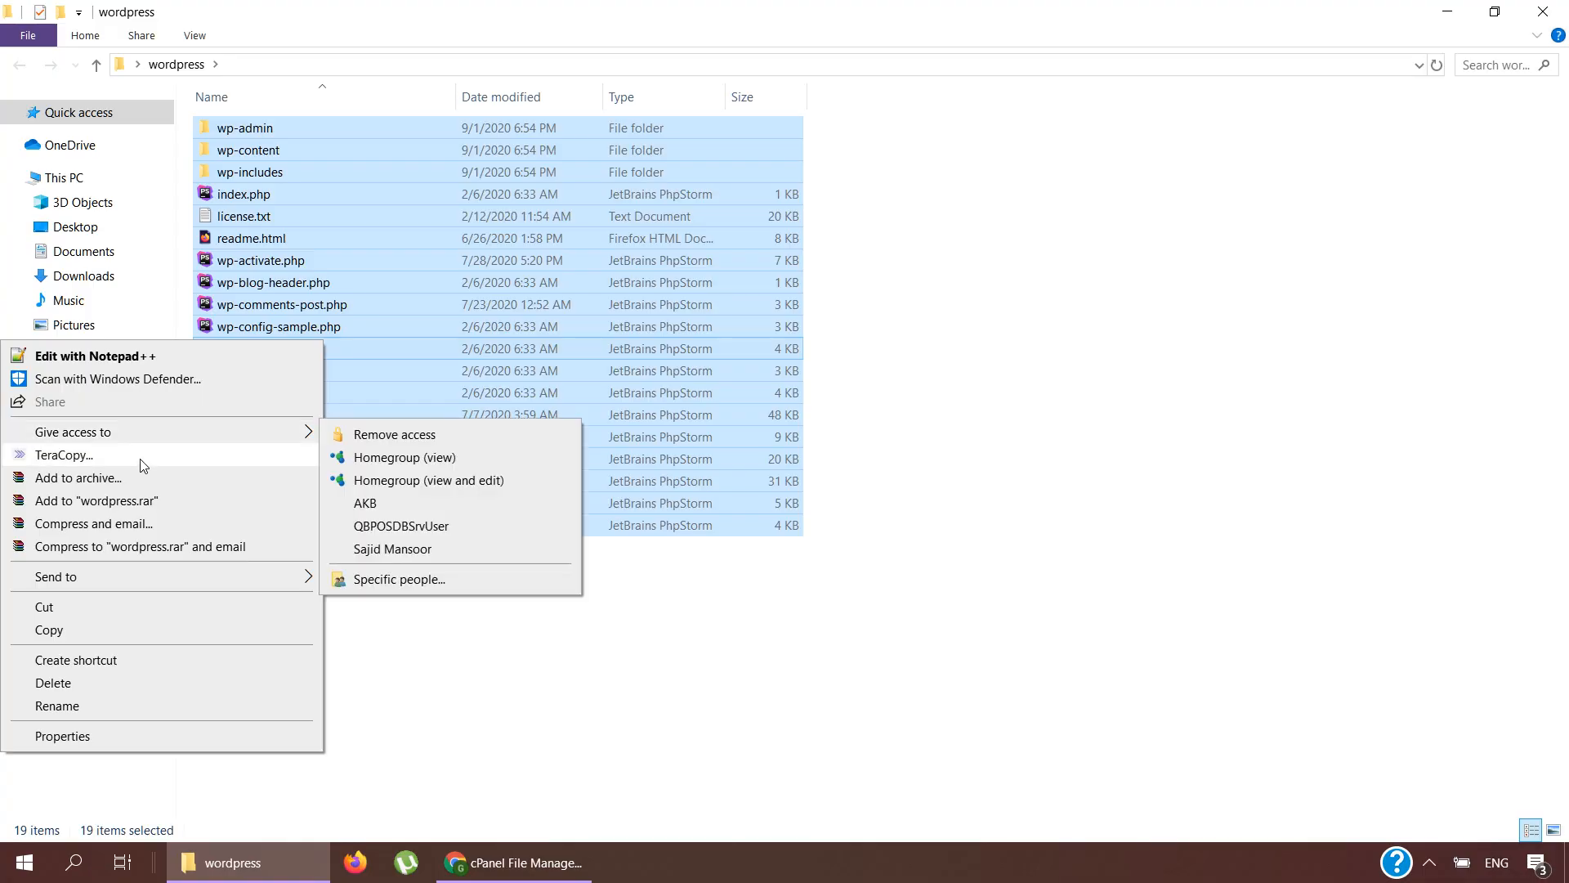
# Step: Compress the selected WordPress files and folders into a ZIP-format archive named wordpress.zip in the same folder
pyautogui.click(149, 479)
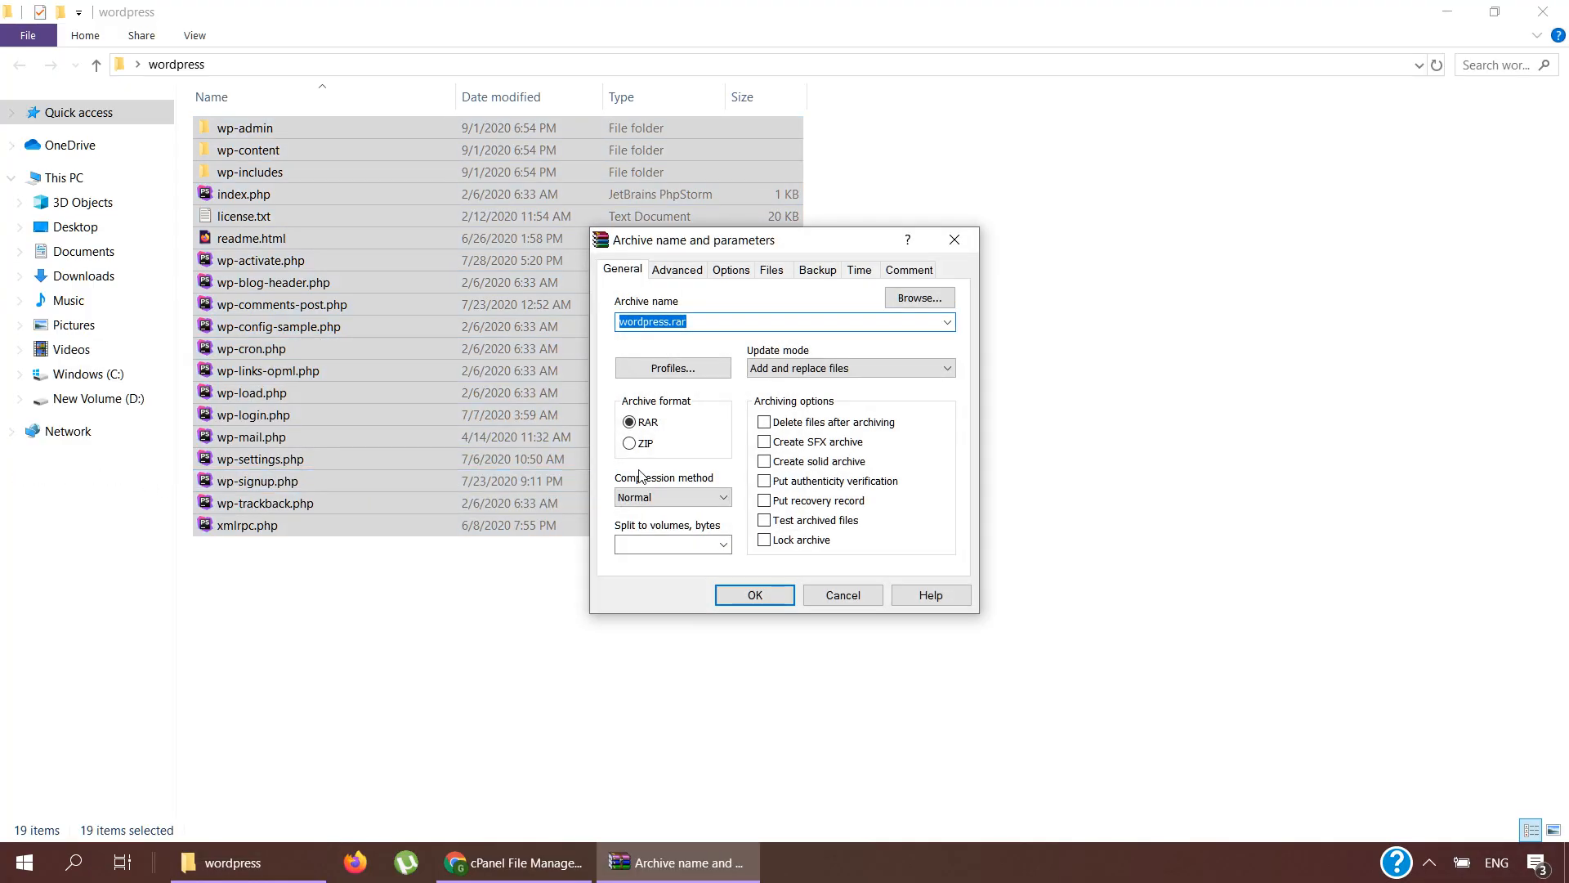
pyautogui.click(641, 447)
pyautogui.click(755, 595)
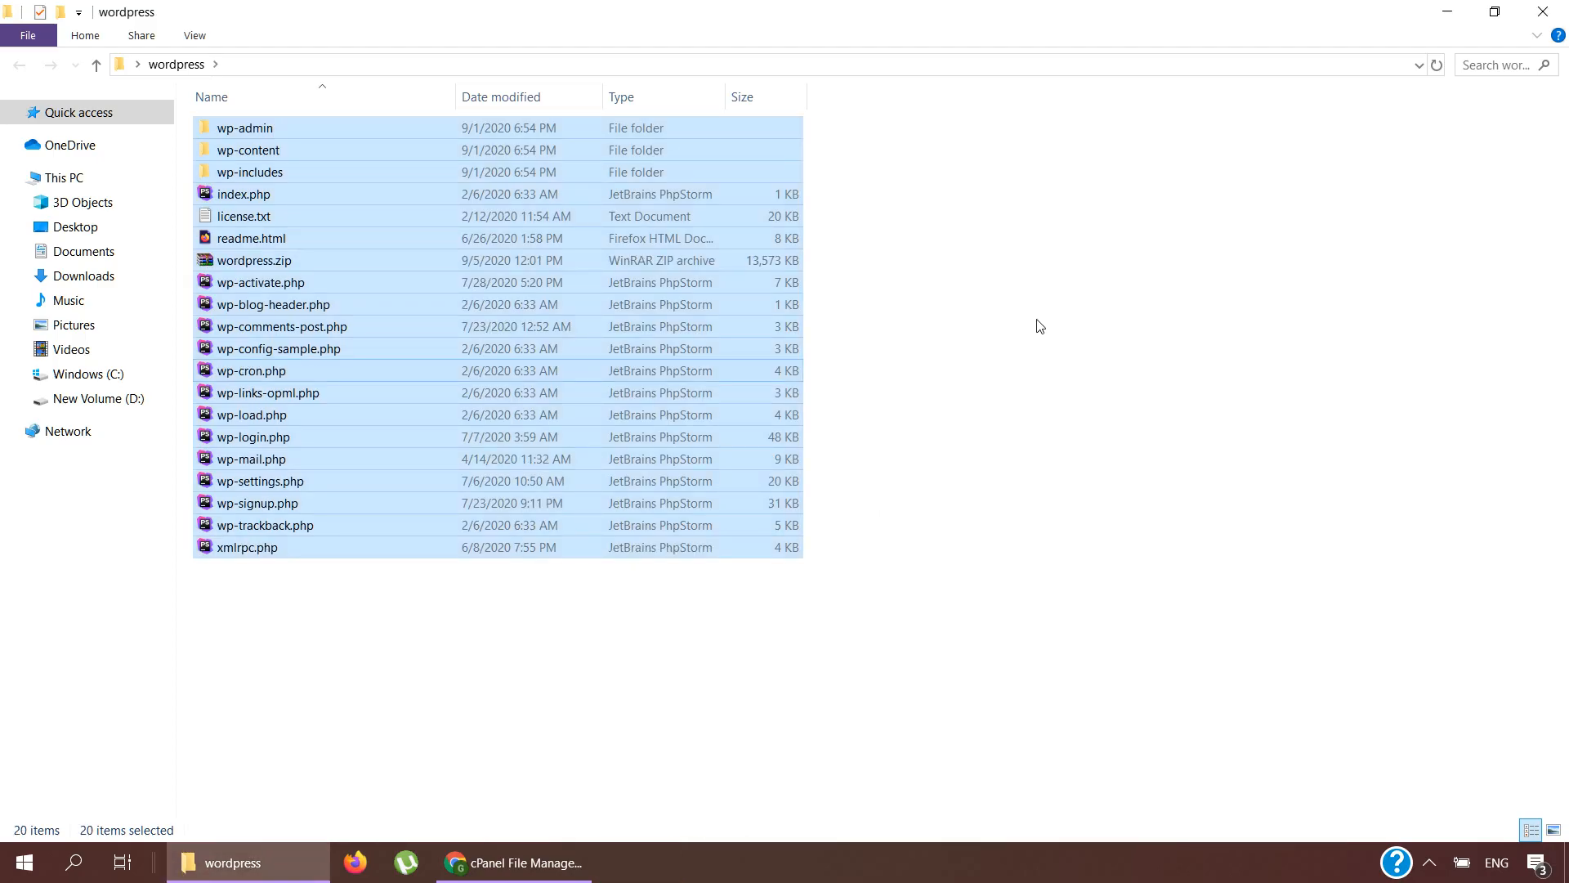
pyautogui.click(998, 419)
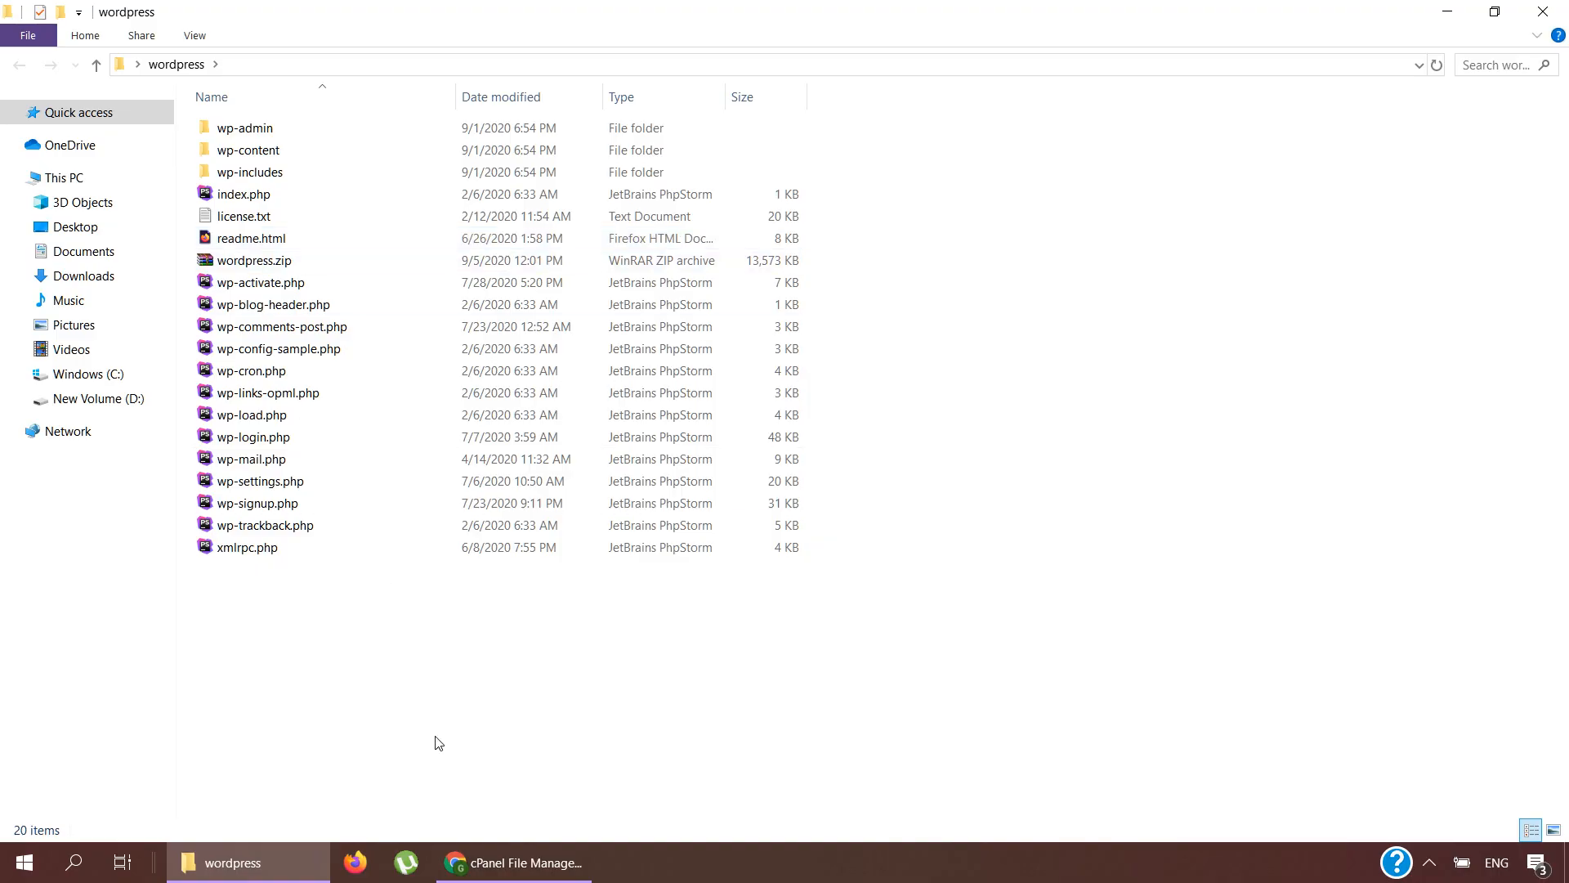
# Step: Switch to the cPanel File Manager in Chrome and upload wordpress.zip from the Desktop's wordpress folder to public_html
pyautogui.click(483, 862)
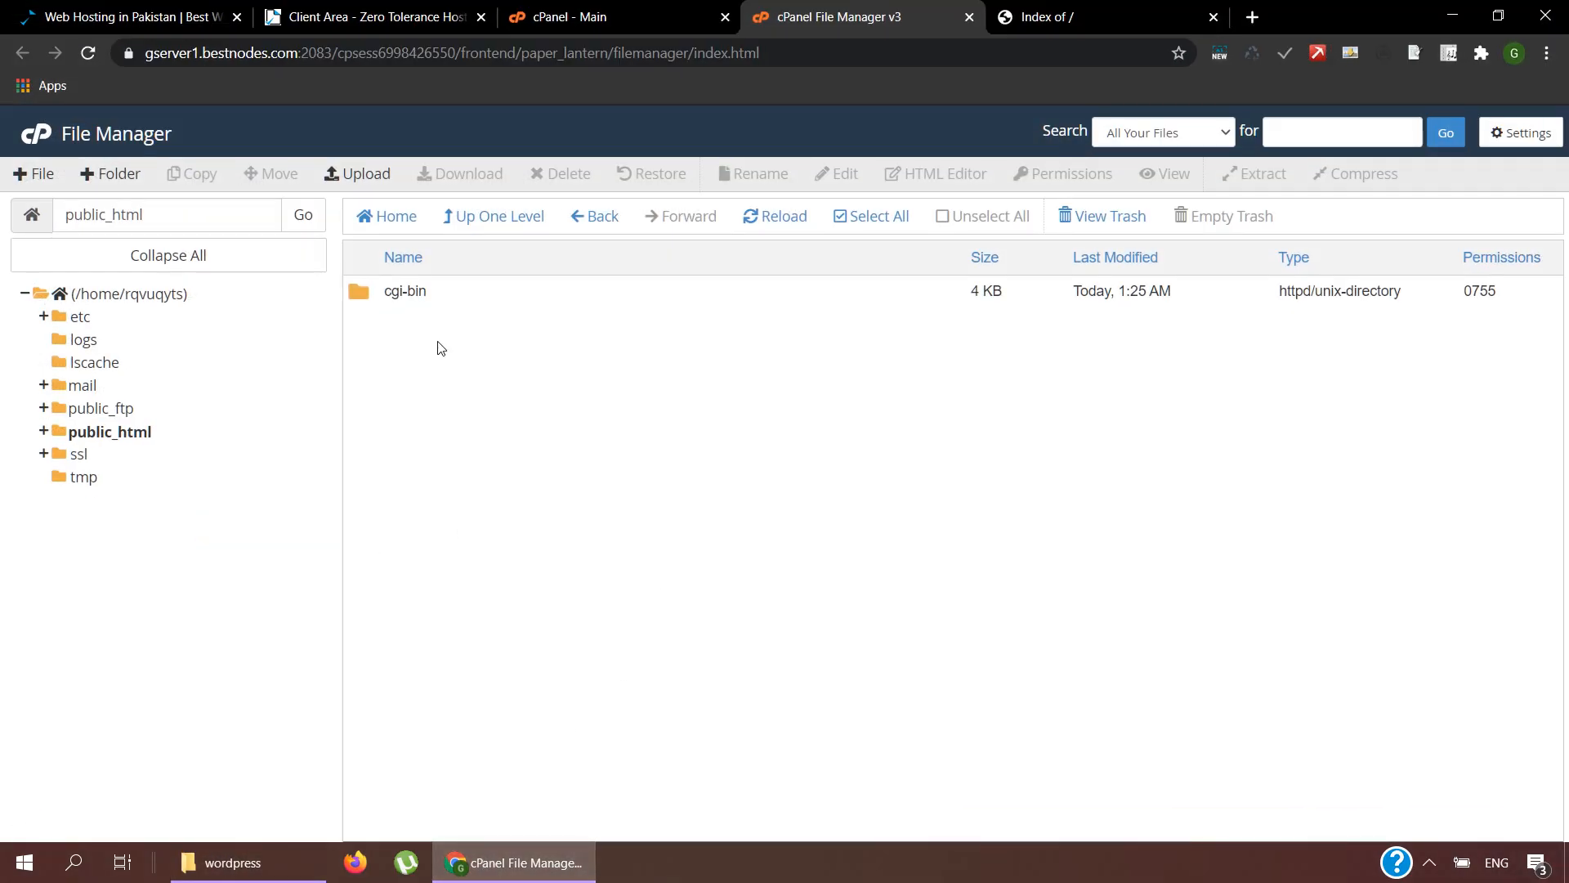
pyautogui.click(360, 176)
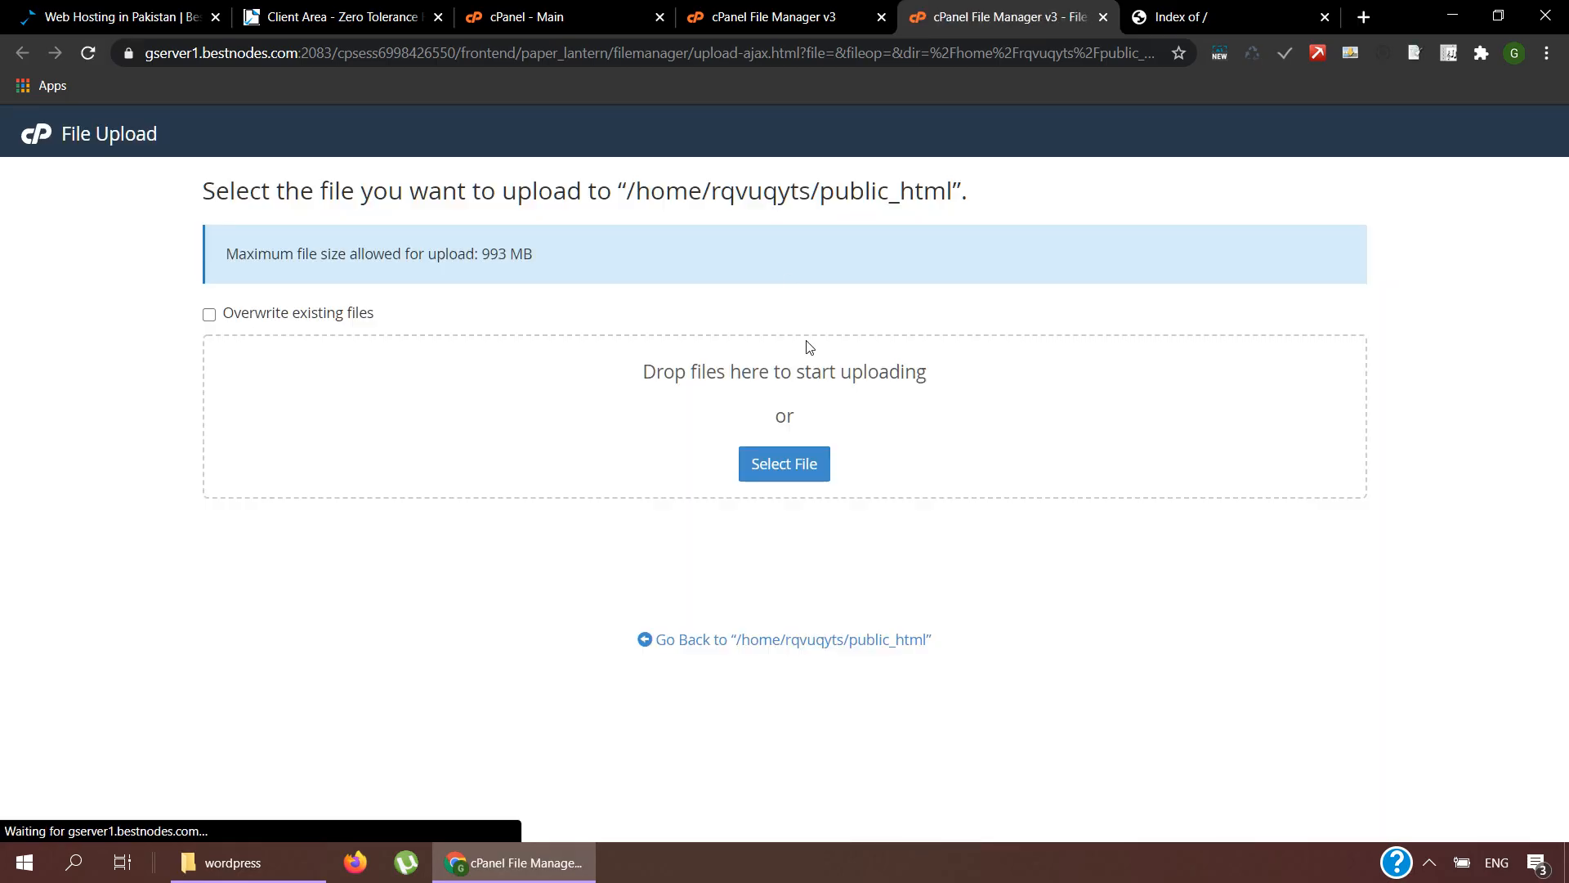
pyautogui.click(765, 463)
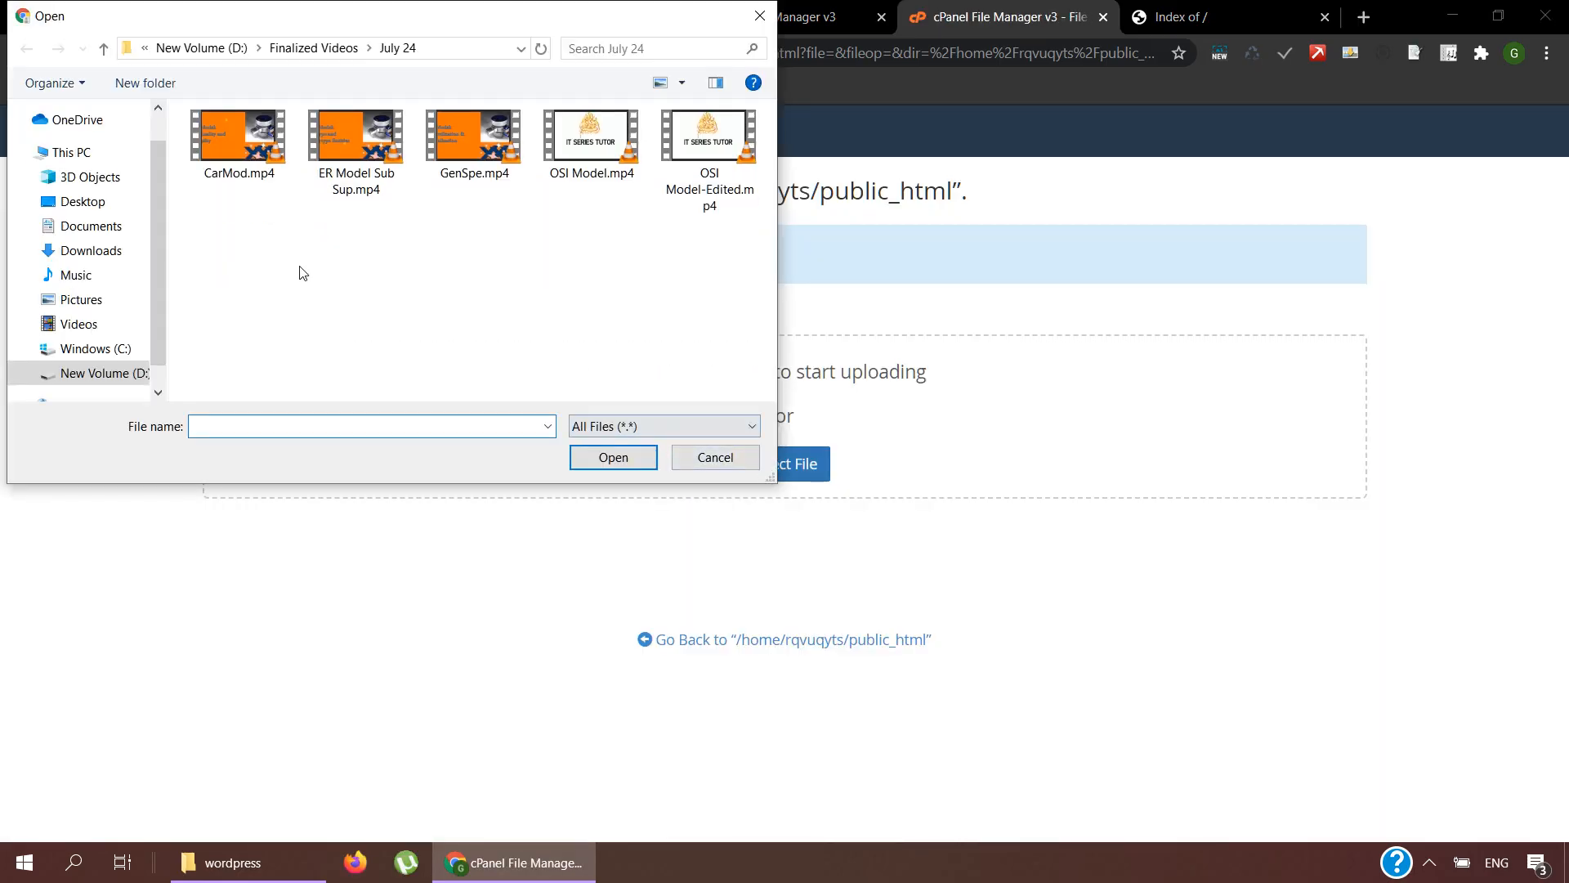
pyautogui.click(92, 201)
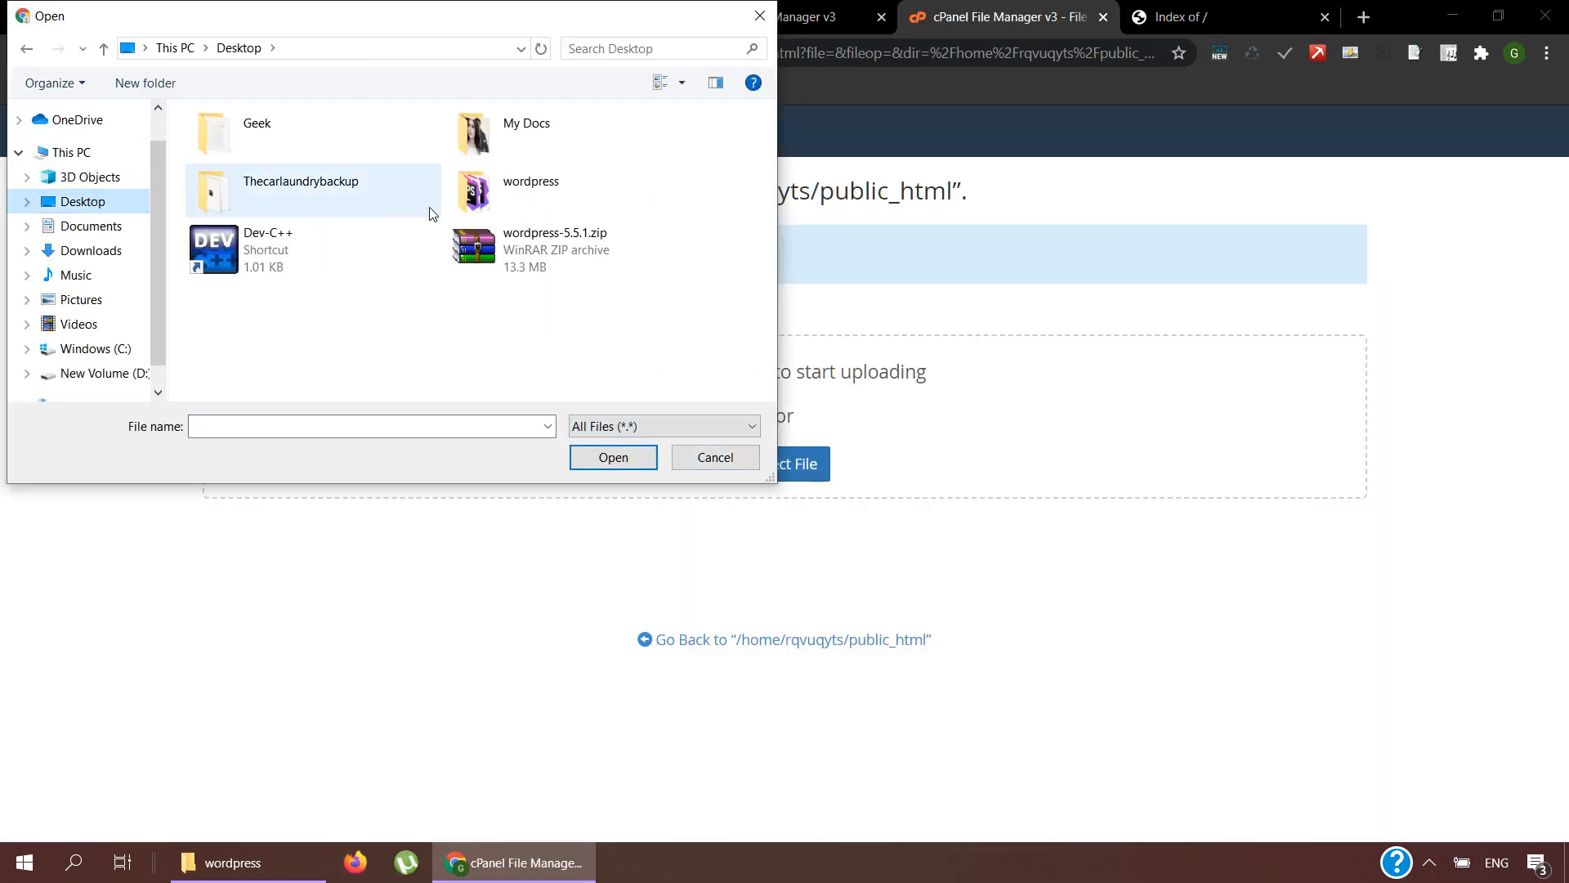
pyautogui.click(530, 189)
pyautogui.doubleClick(530, 189)
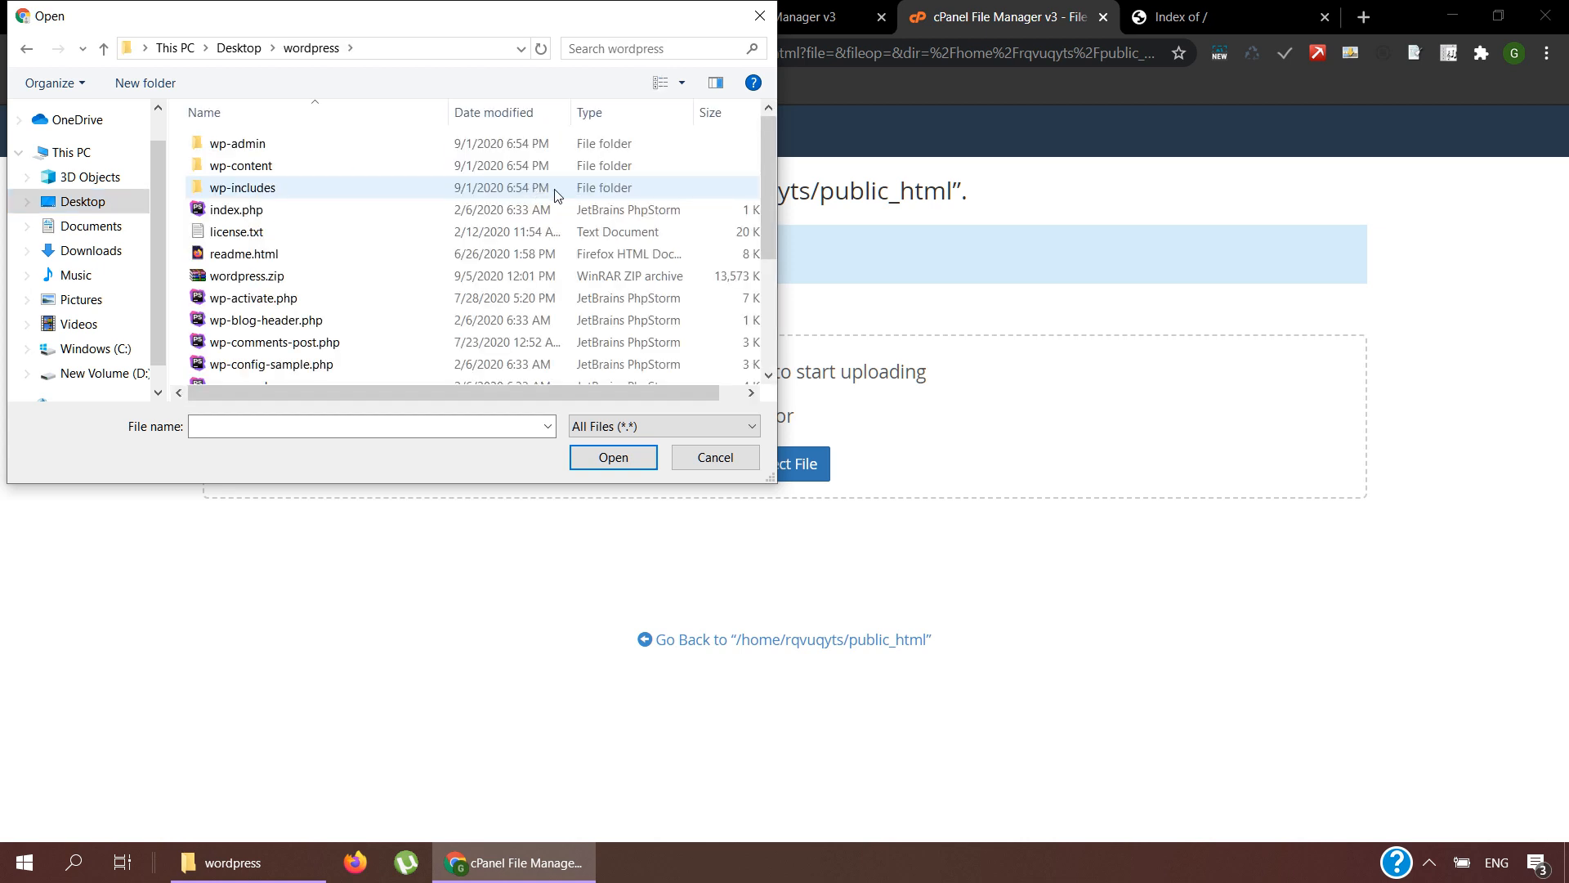
pyautogui.doubleClick(216, 278)
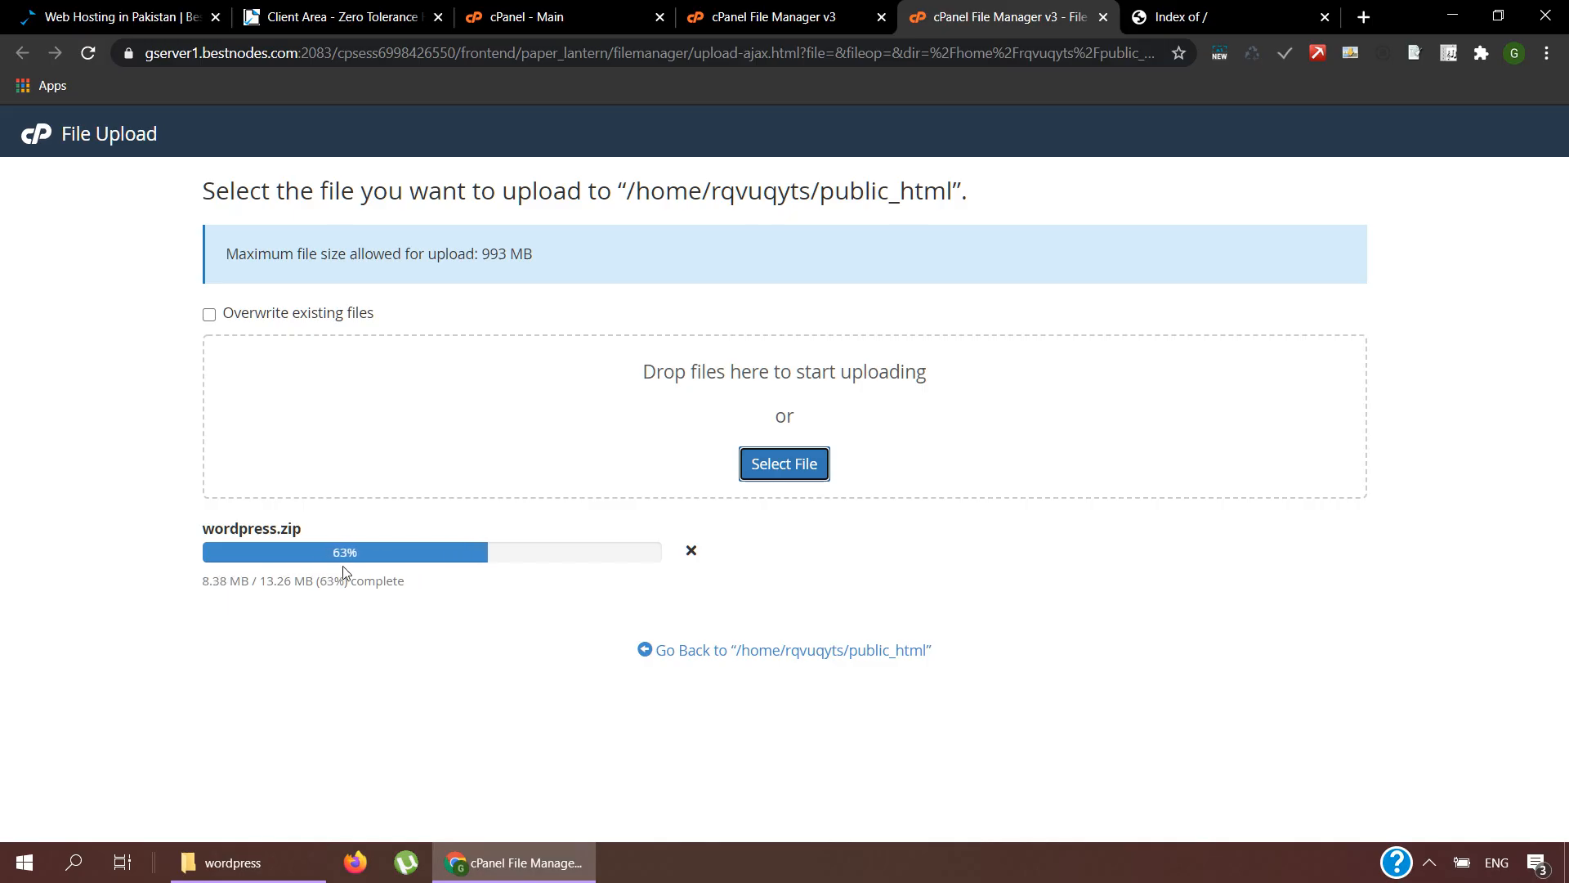
# Step: Check the progress of the wordpress.zip upload and look for the file in the public_html listing
pyautogui.click(758, 17)
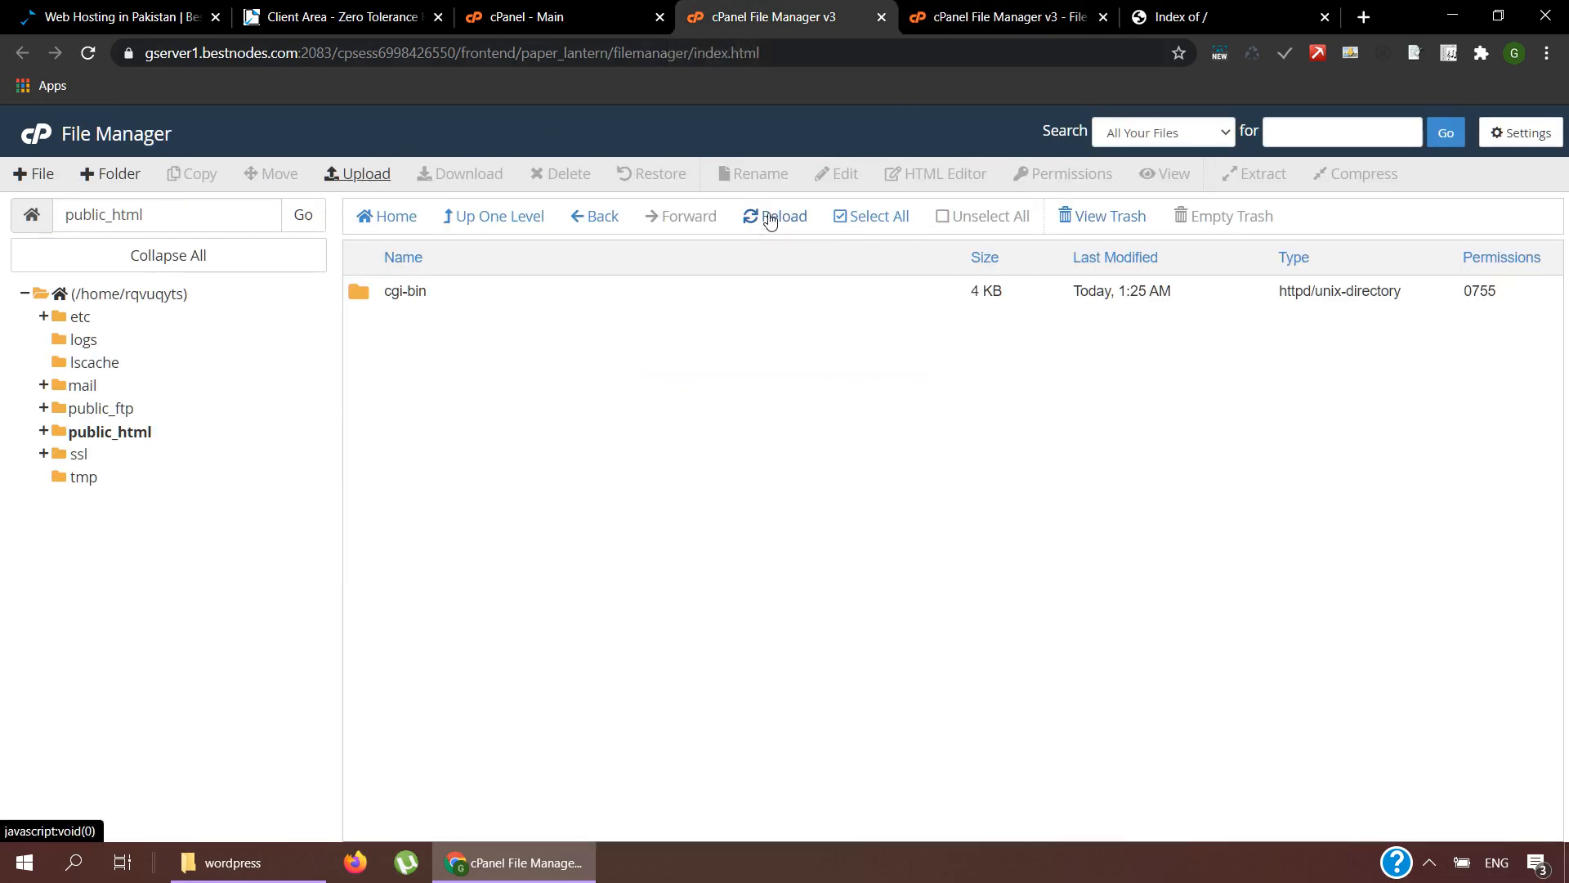
pyautogui.click(998, 17)
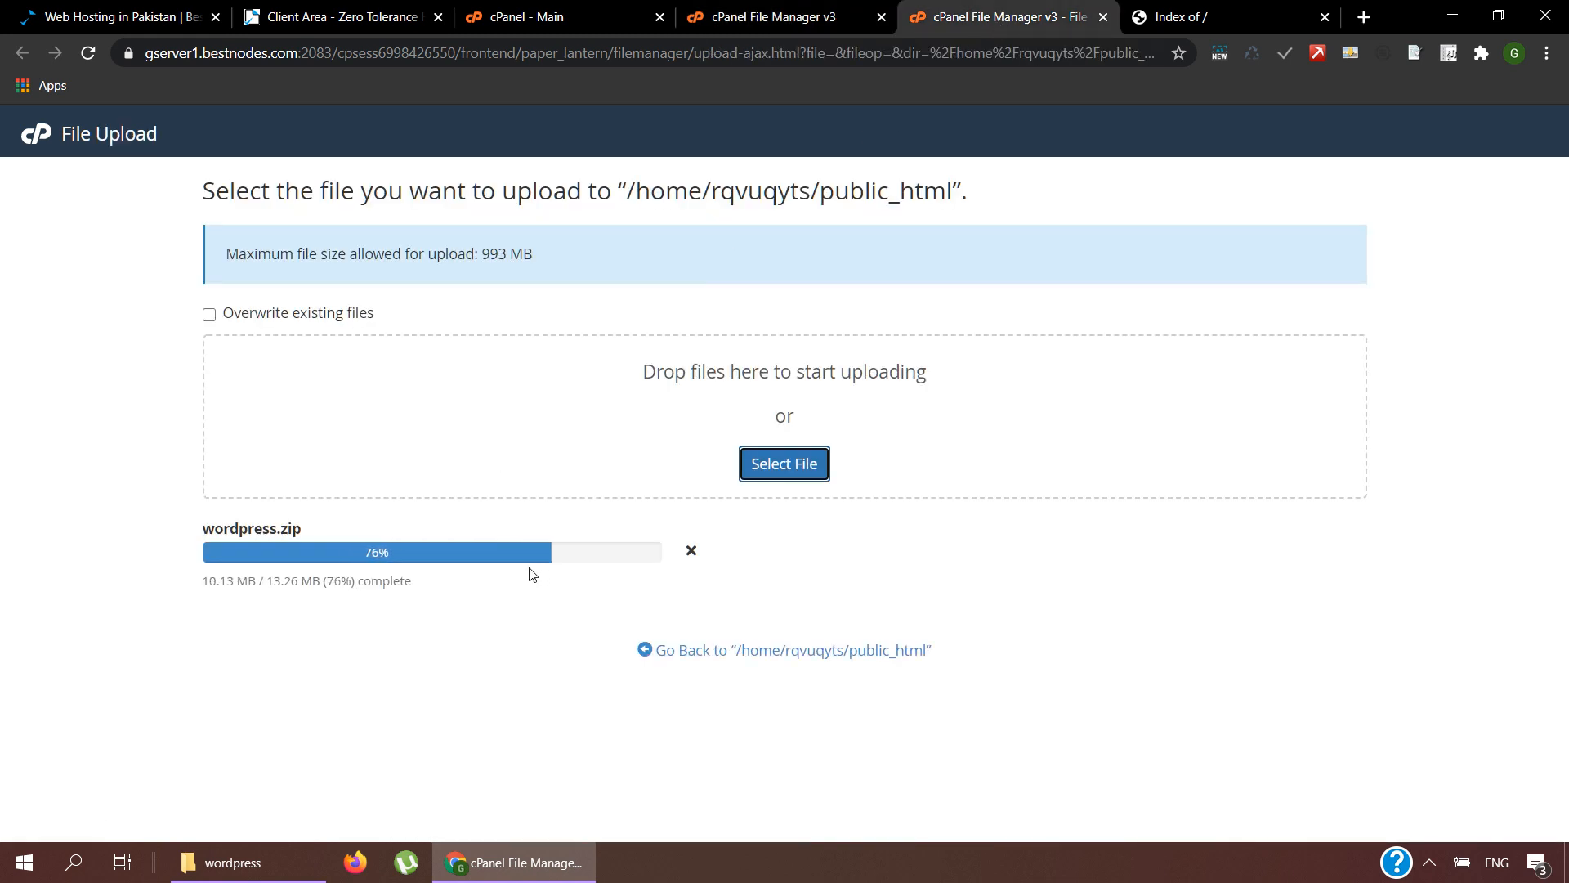
pyautogui.click(790, 25)
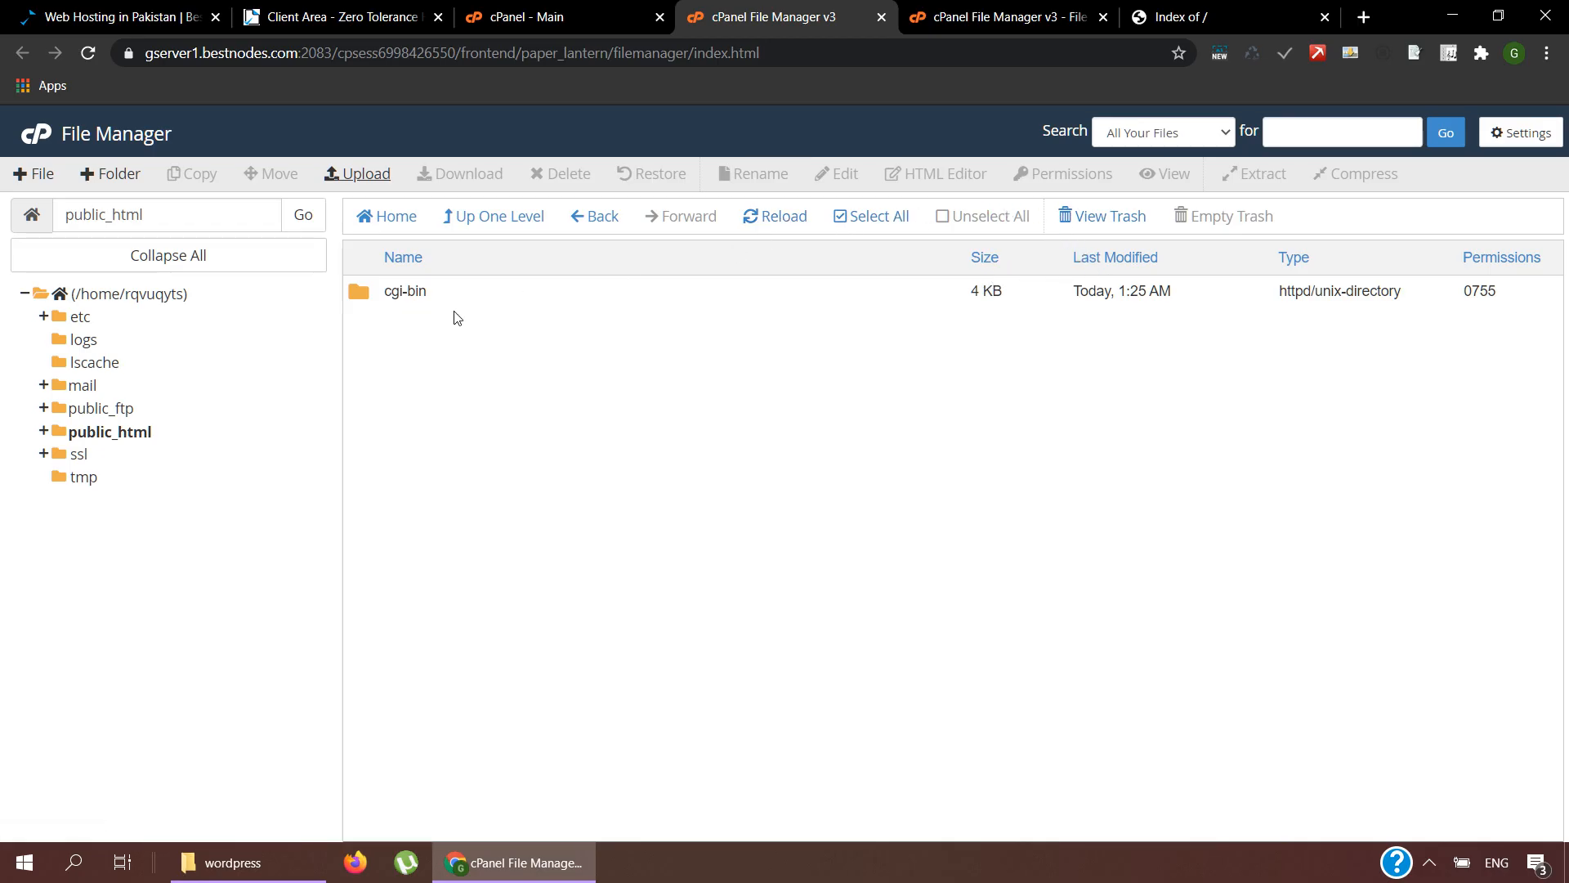
pyautogui.click(978, 25)
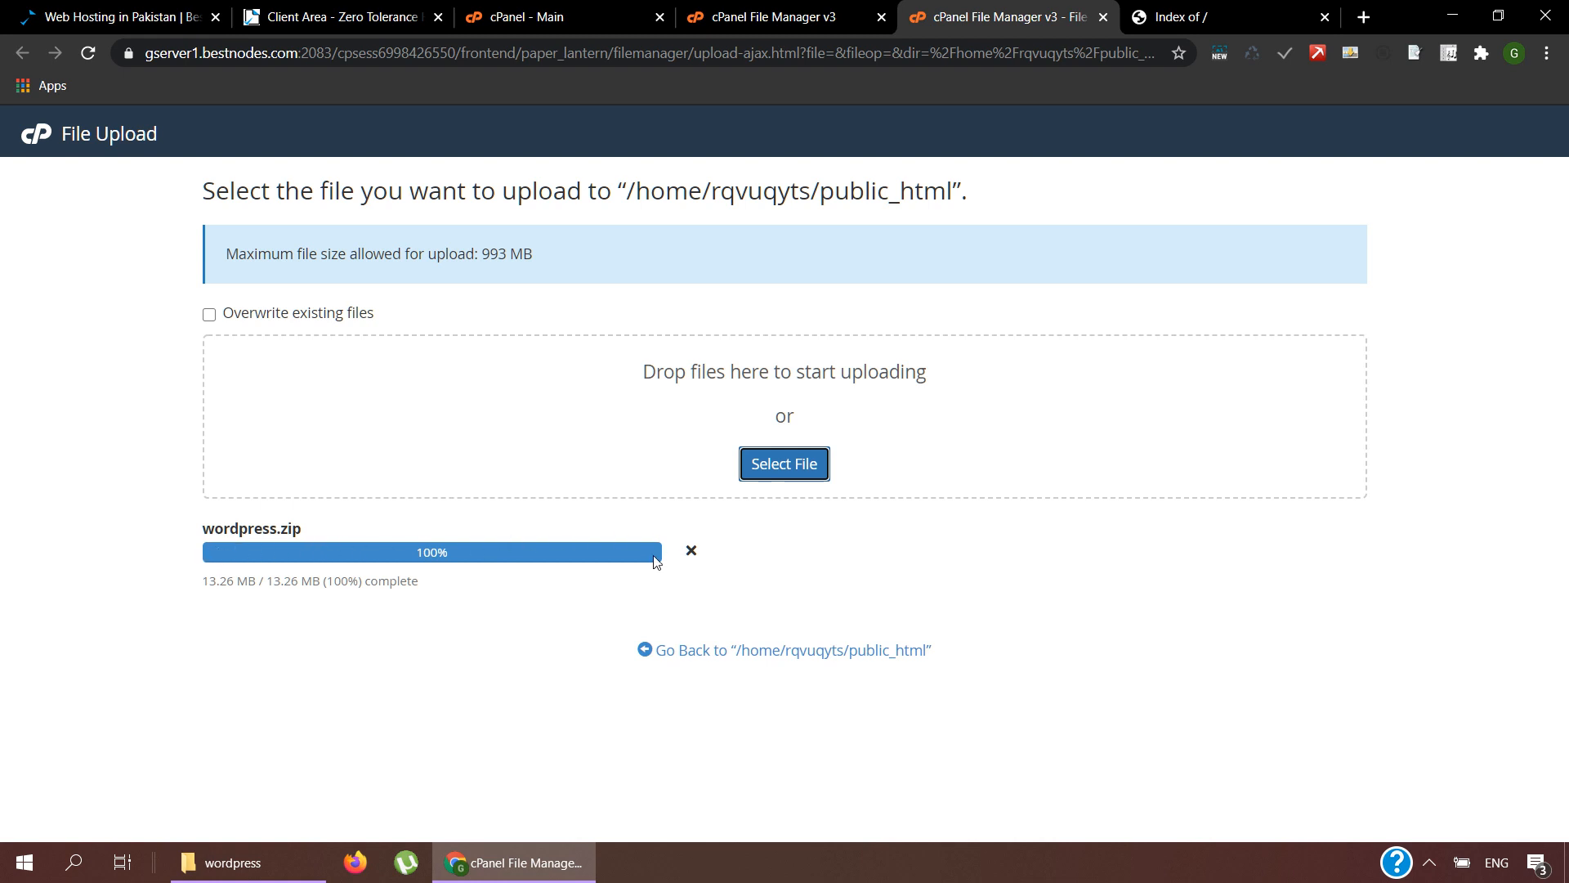
pyautogui.click(391, 707)
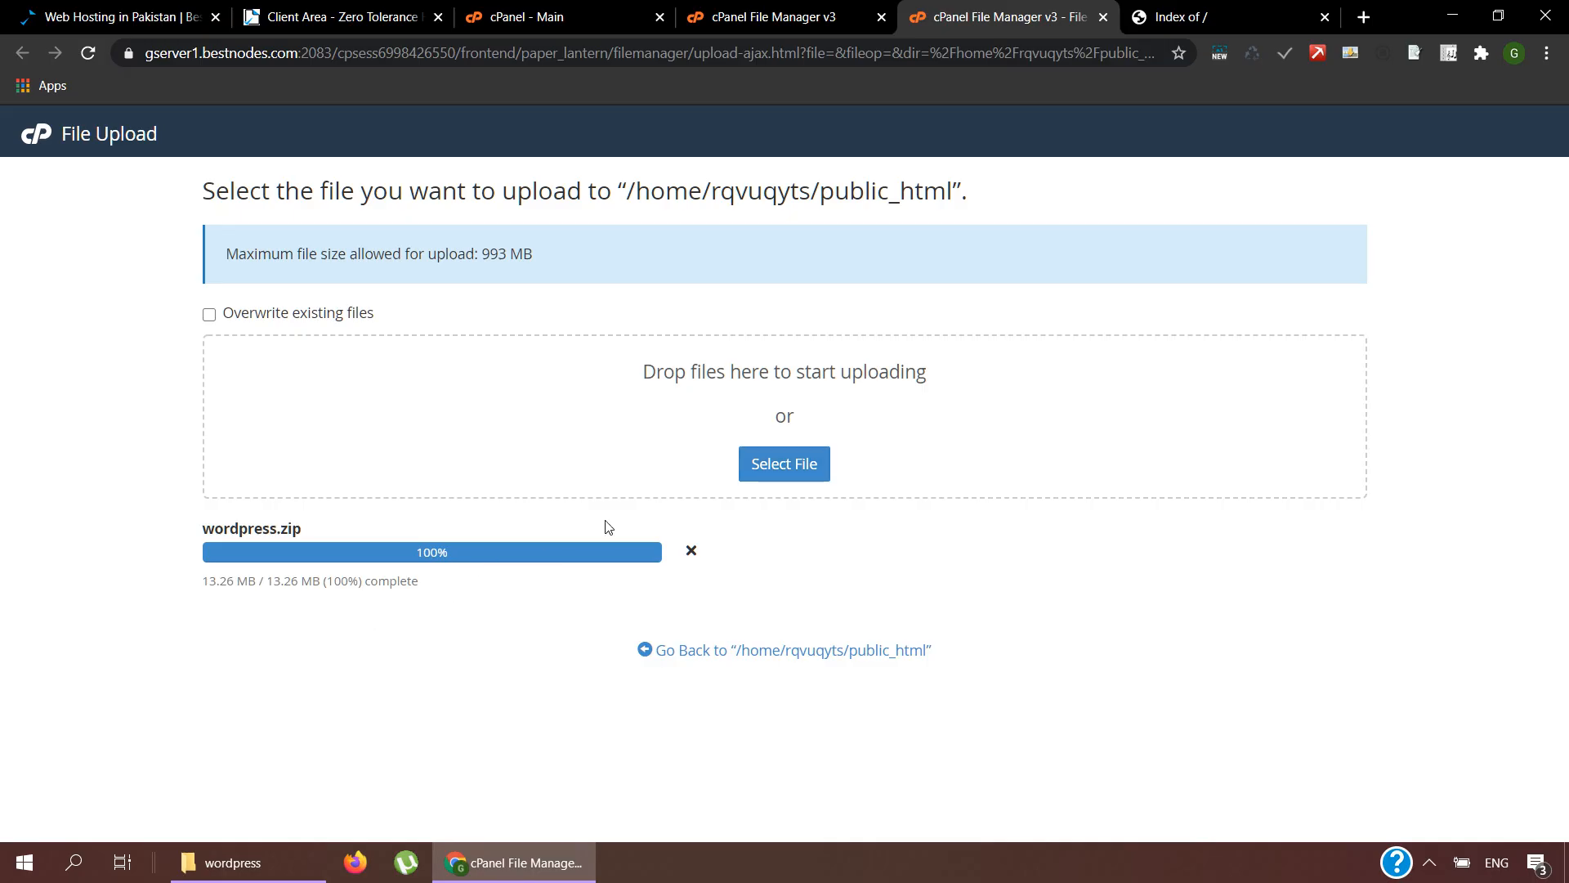
pyautogui.click(778, 18)
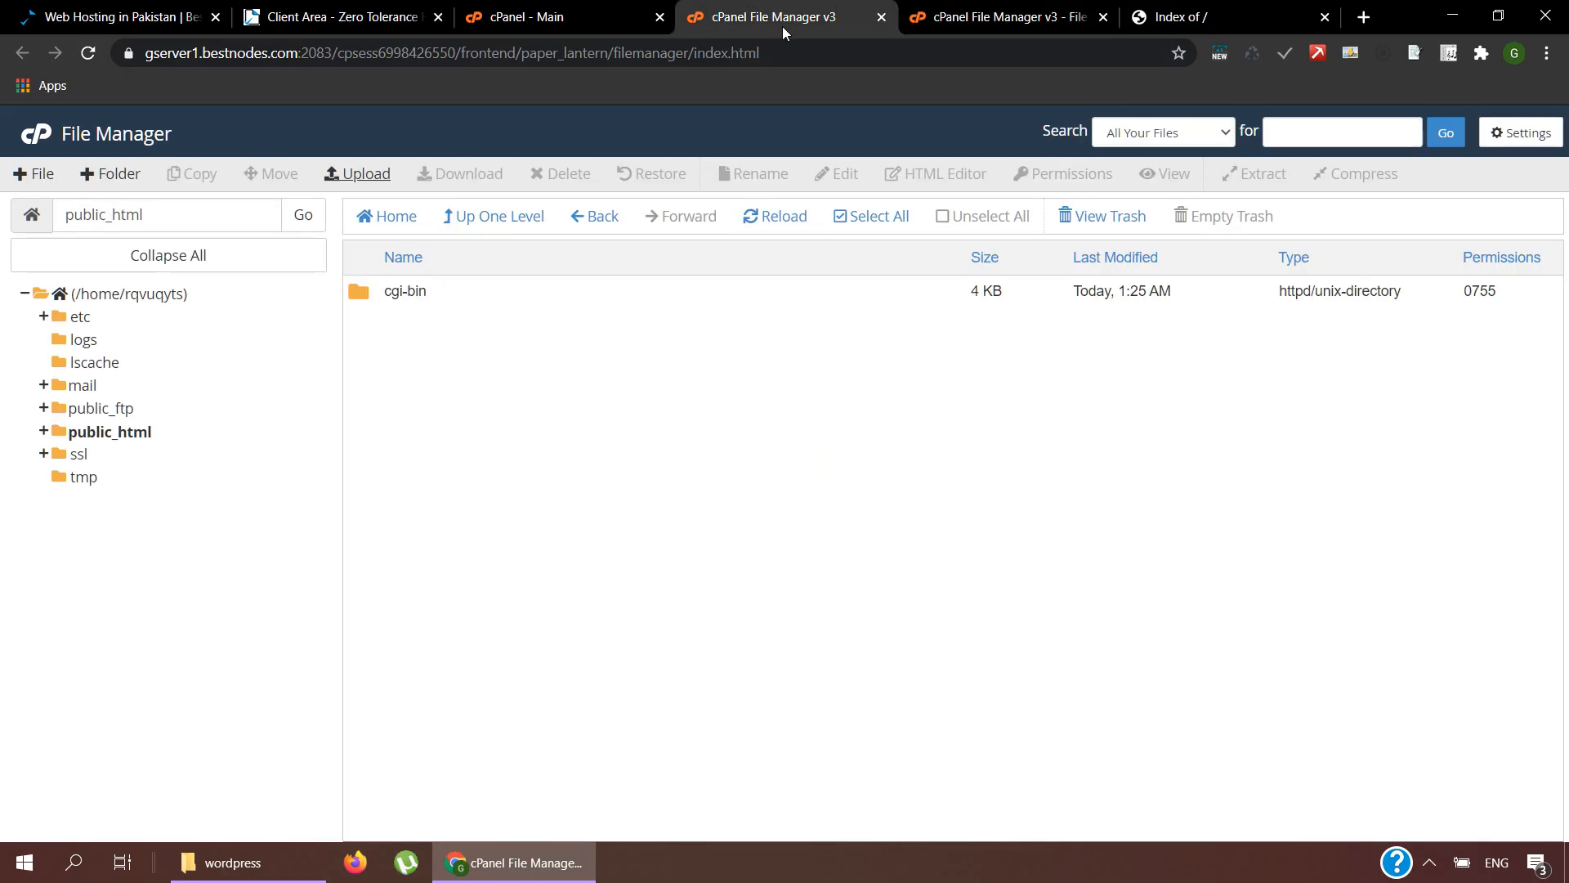
pyautogui.click(770, 219)
pyautogui.click(1002, 18)
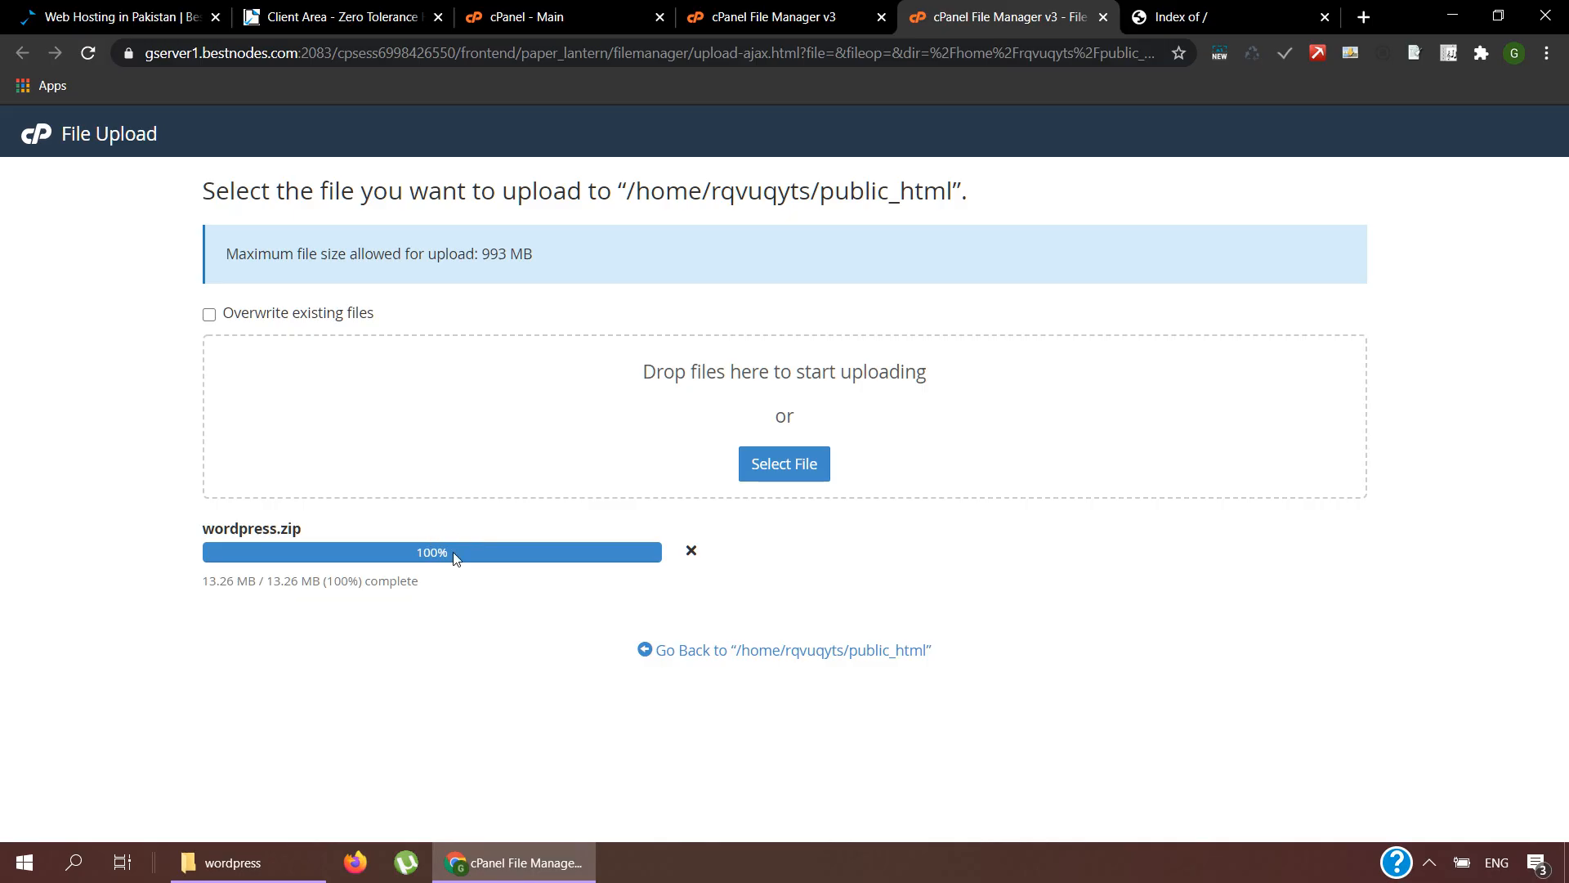
# Step: Reload the public_html listing to bring in wordpress.zip, and close the File Upload page
pyautogui.click(728, 25)
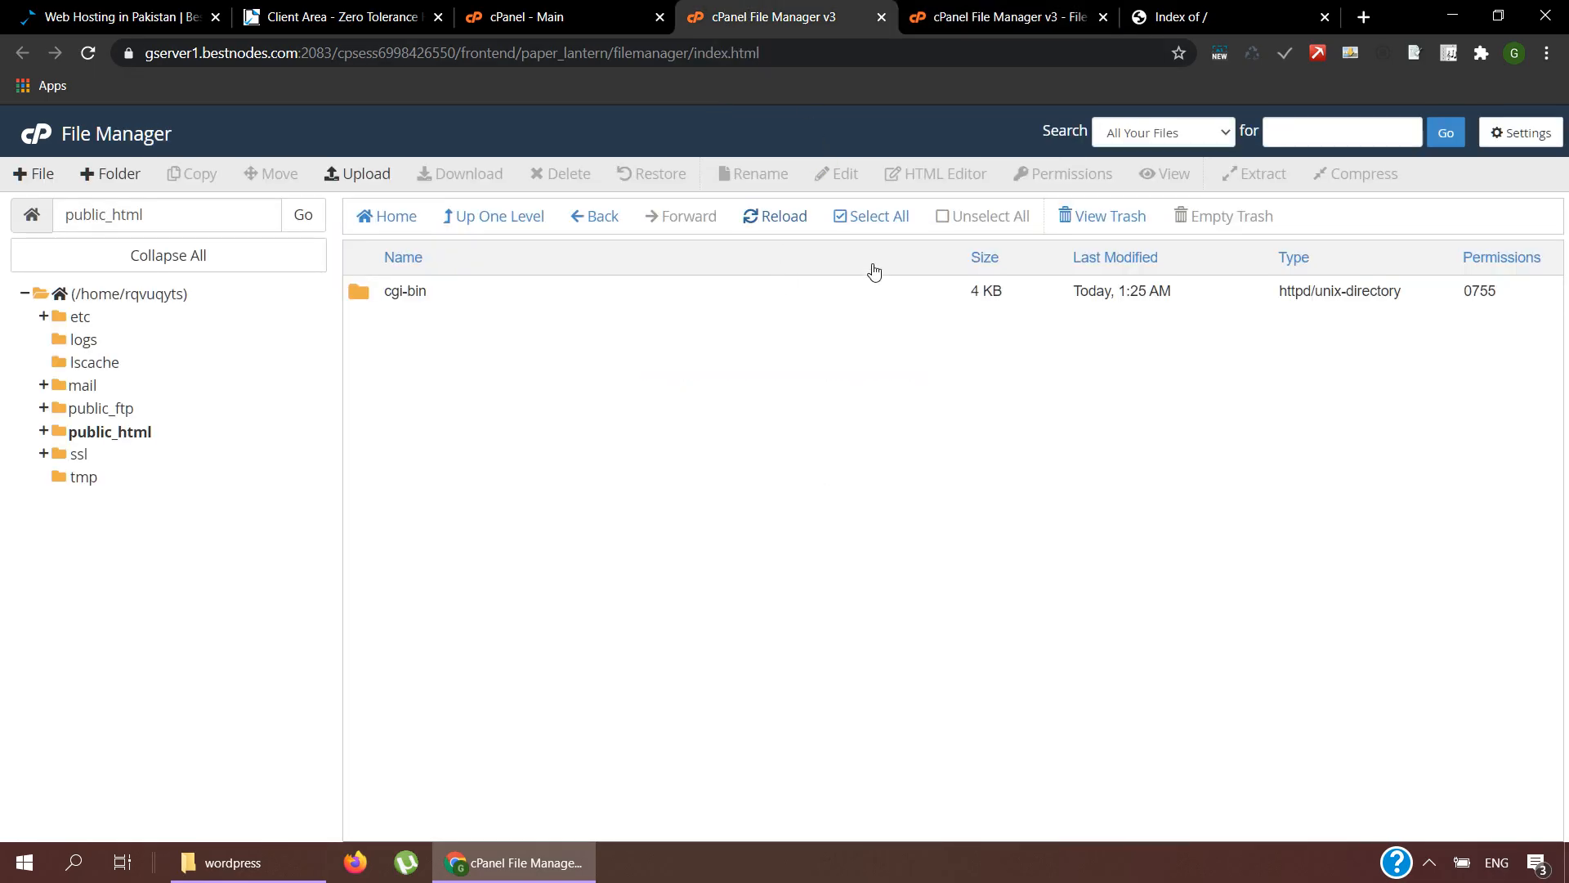
pyautogui.click(782, 221)
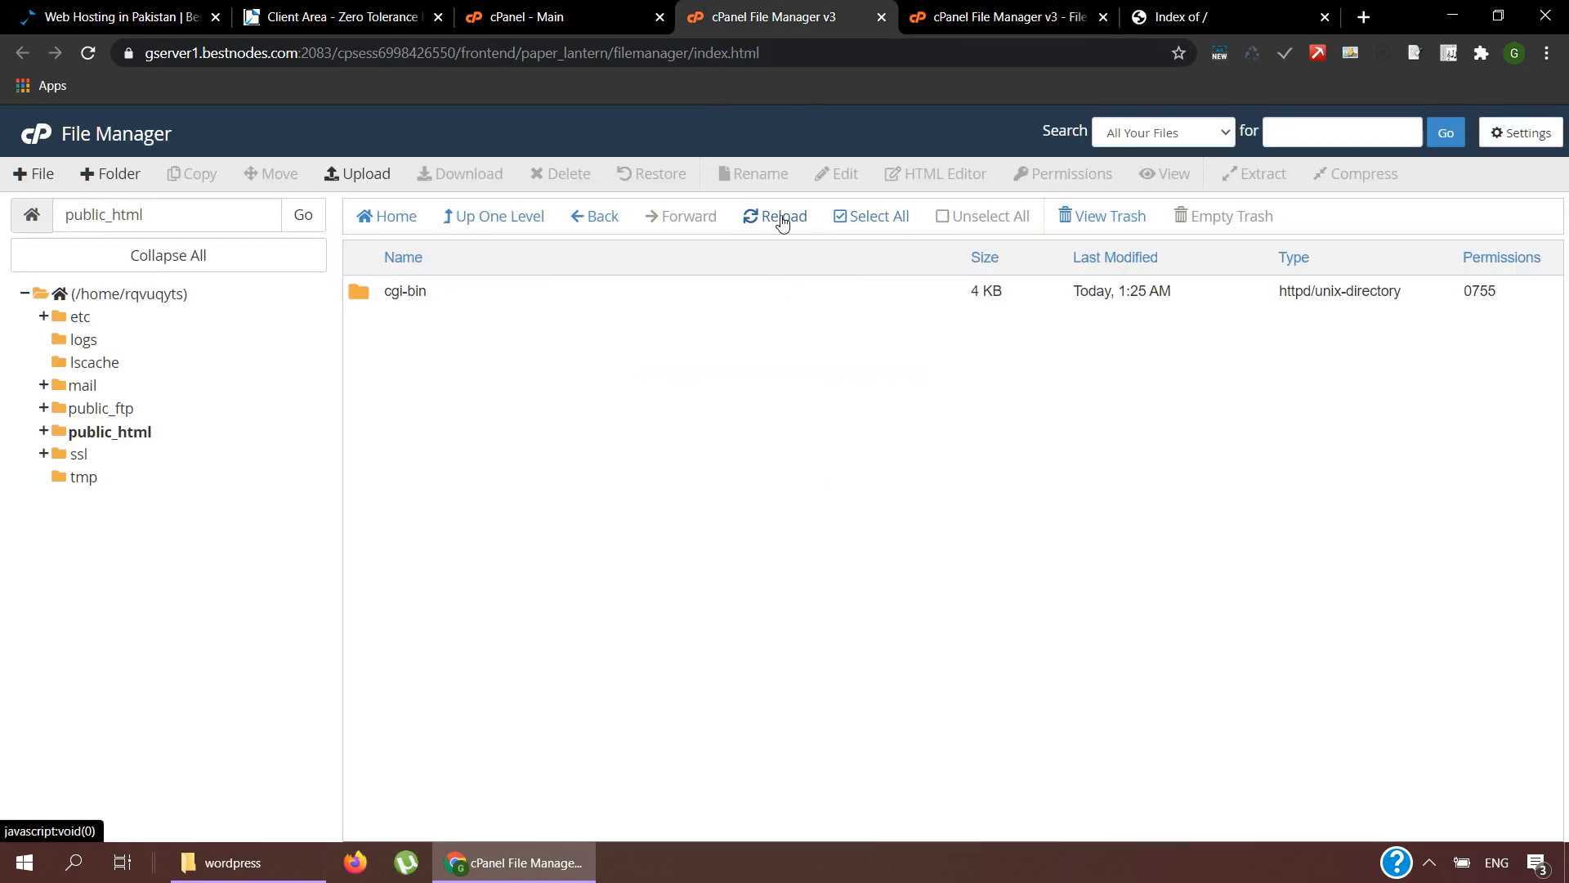
pyautogui.click(782, 220)
pyautogui.click(782, 221)
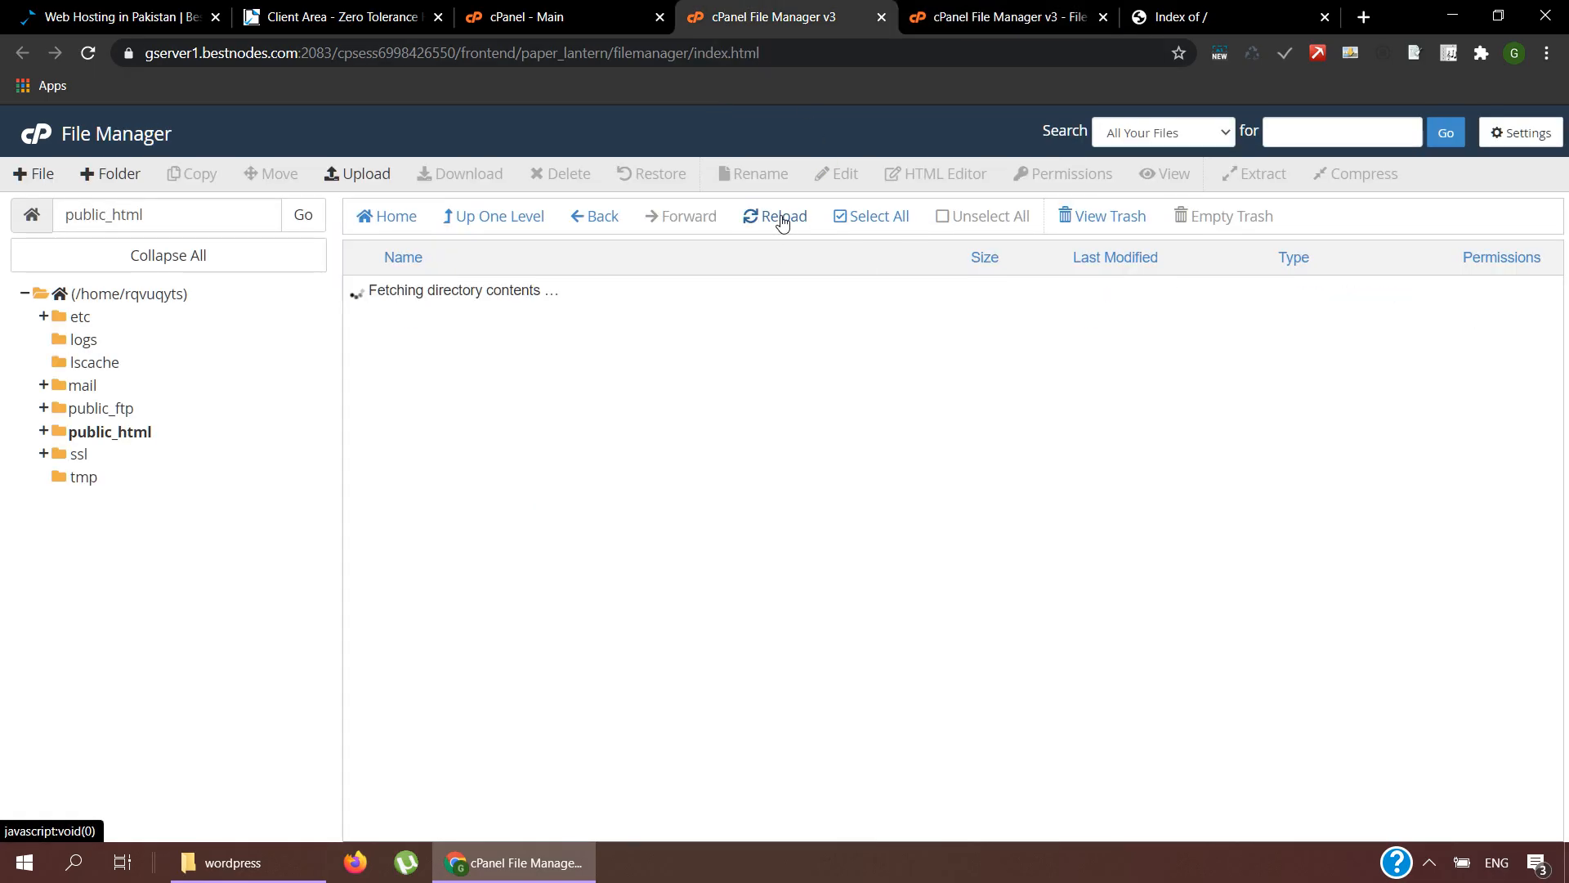
pyautogui.click(782, 221)
pyautogui.click(782, 221)
pyautogui.click(940, 18)
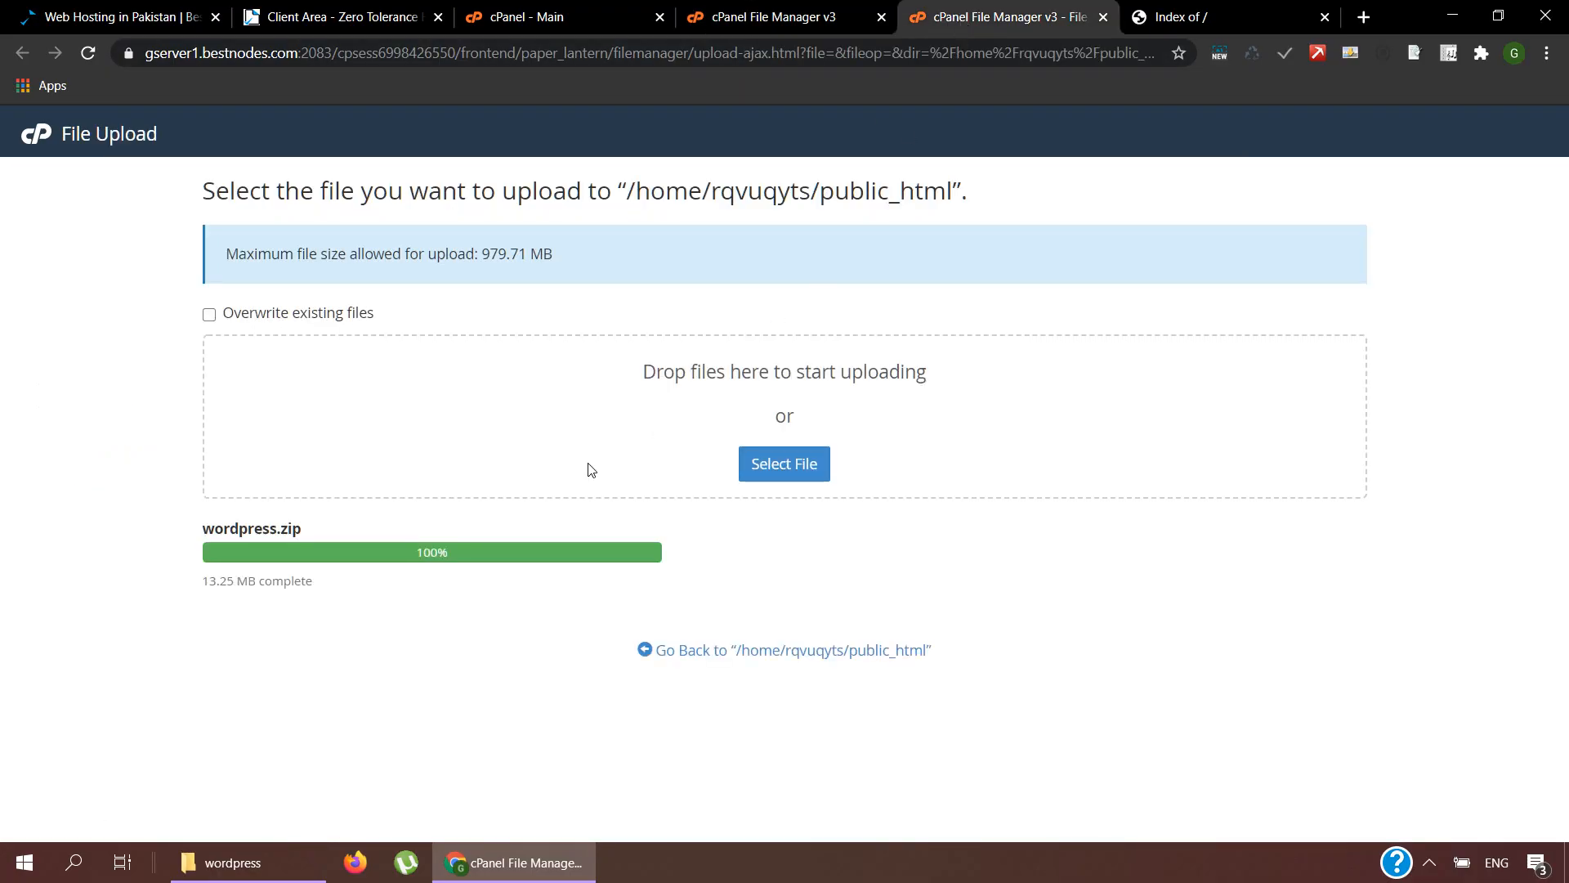
pyautogui.click(795, 22)
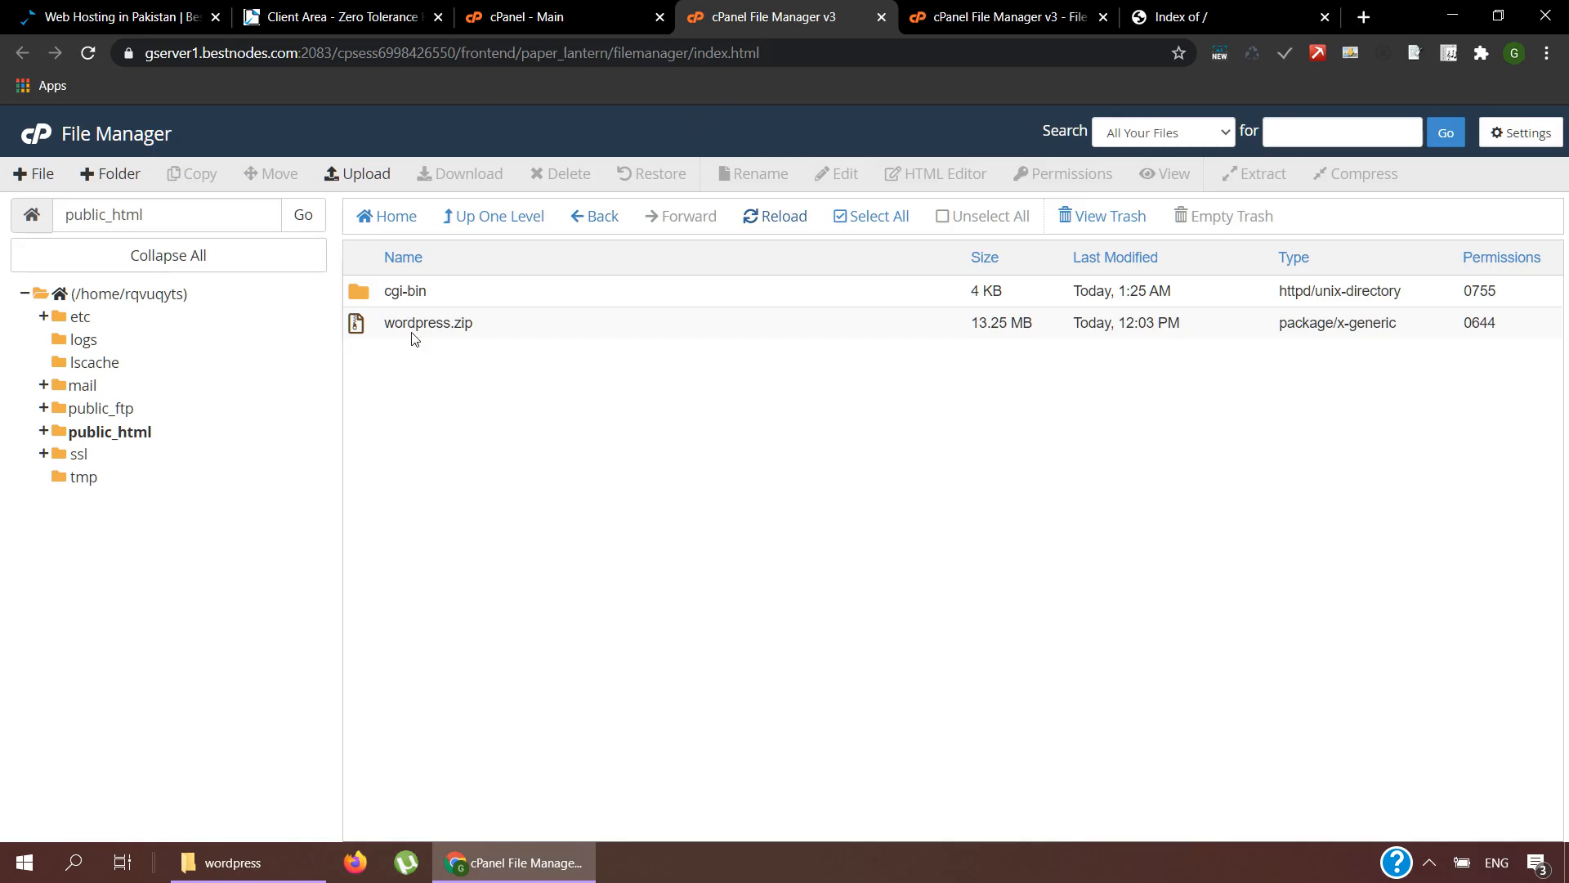
pyautogui.click(1072, 32)
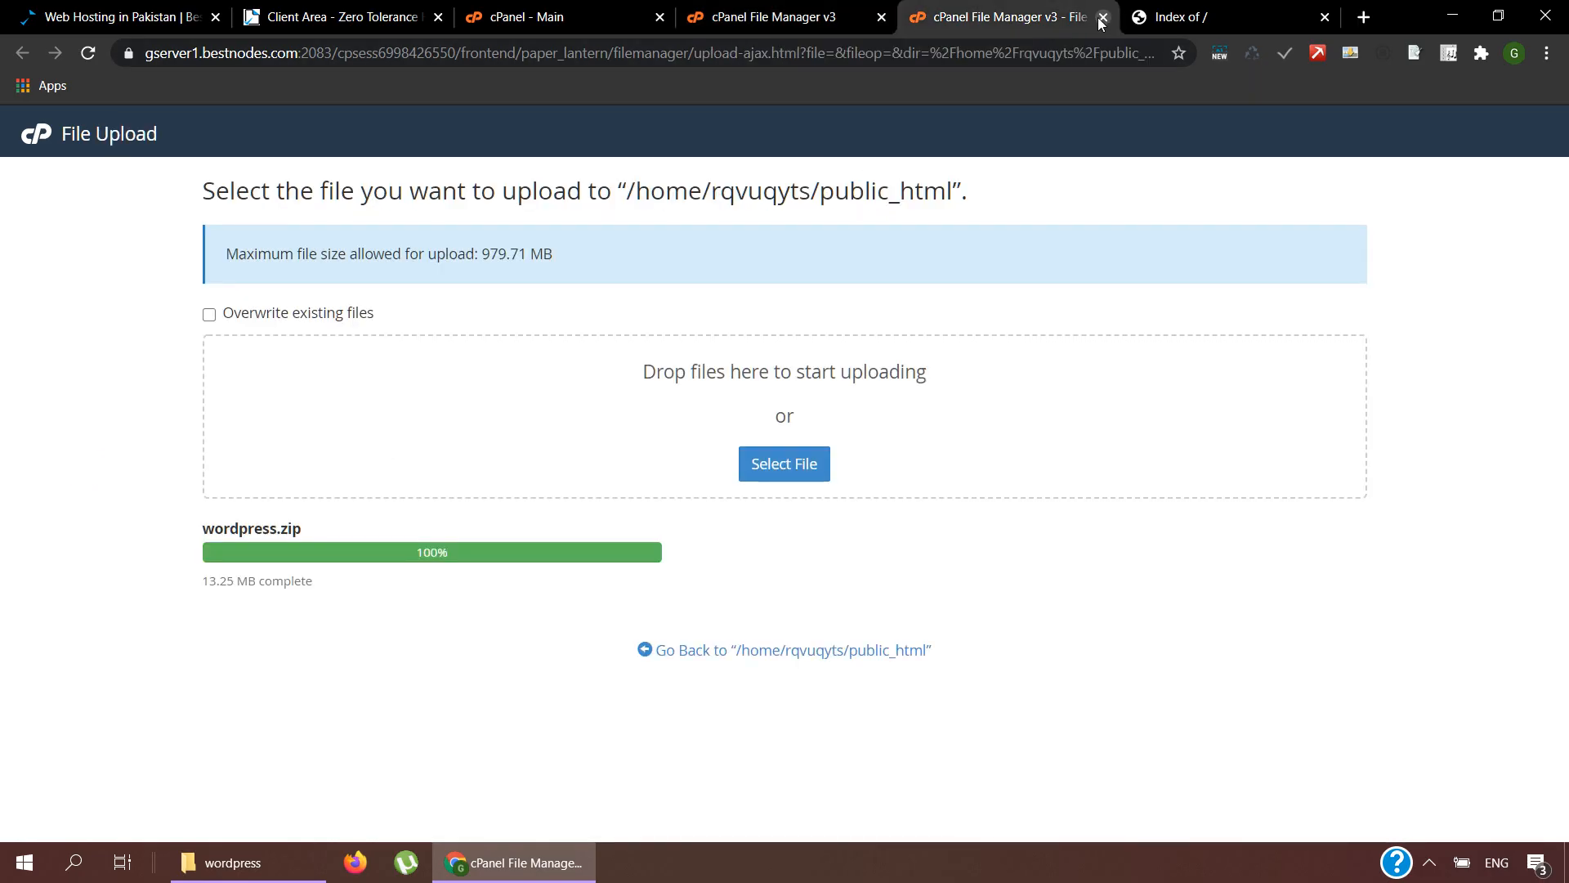
pyautogui.click(1102, 17)
# Step: Extract wordpress.zip into /public_html and dismiss the extraction results
pyautogui.rightClick(378, 329)
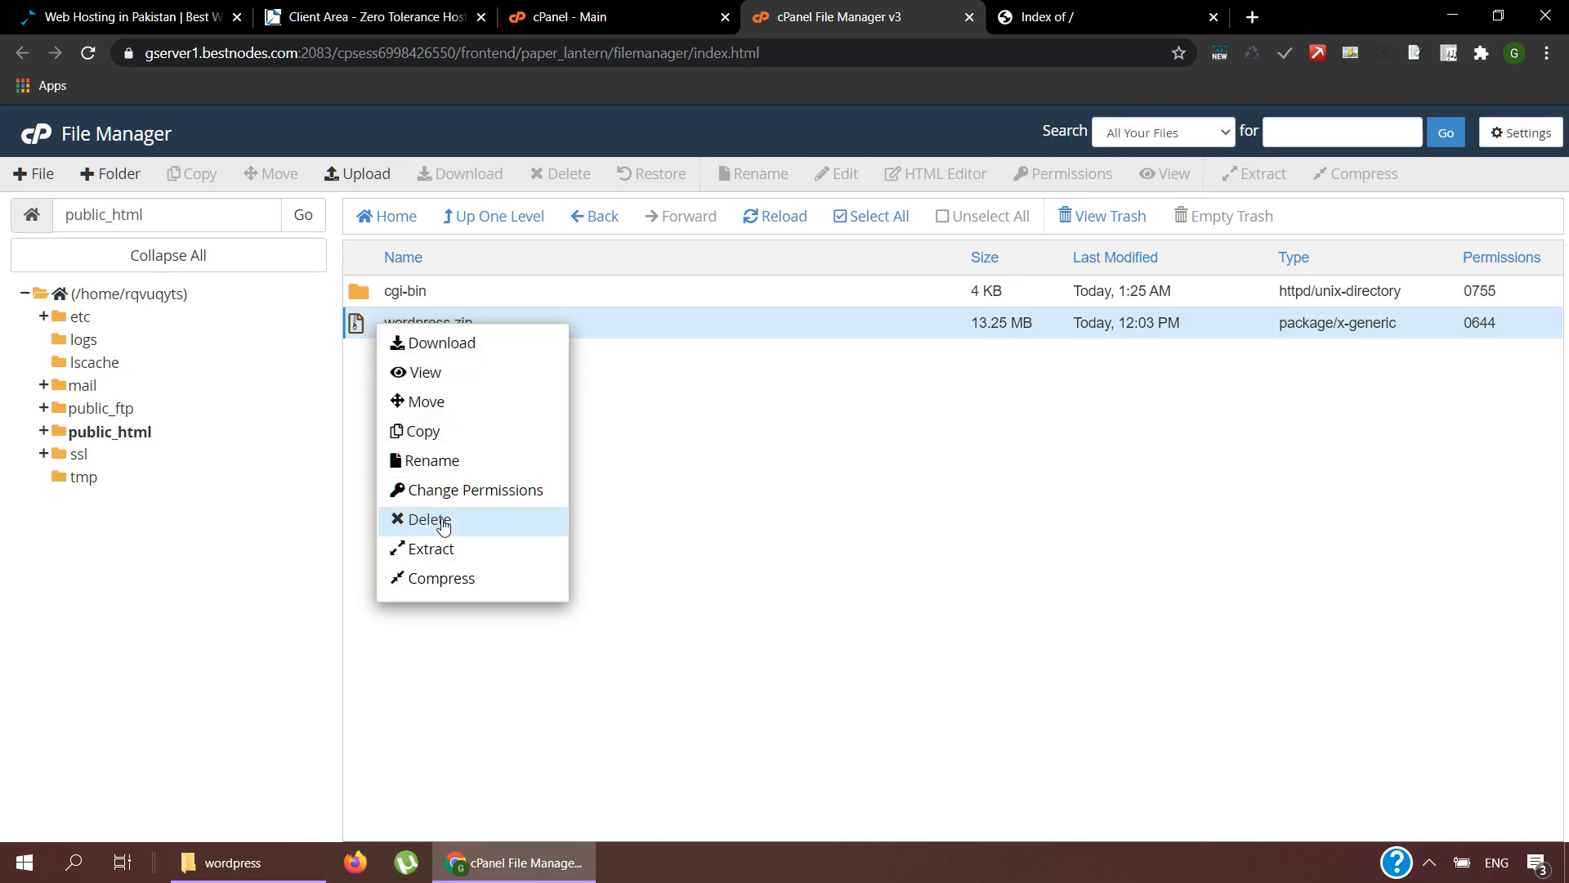
pyautogui.click(442, 562)
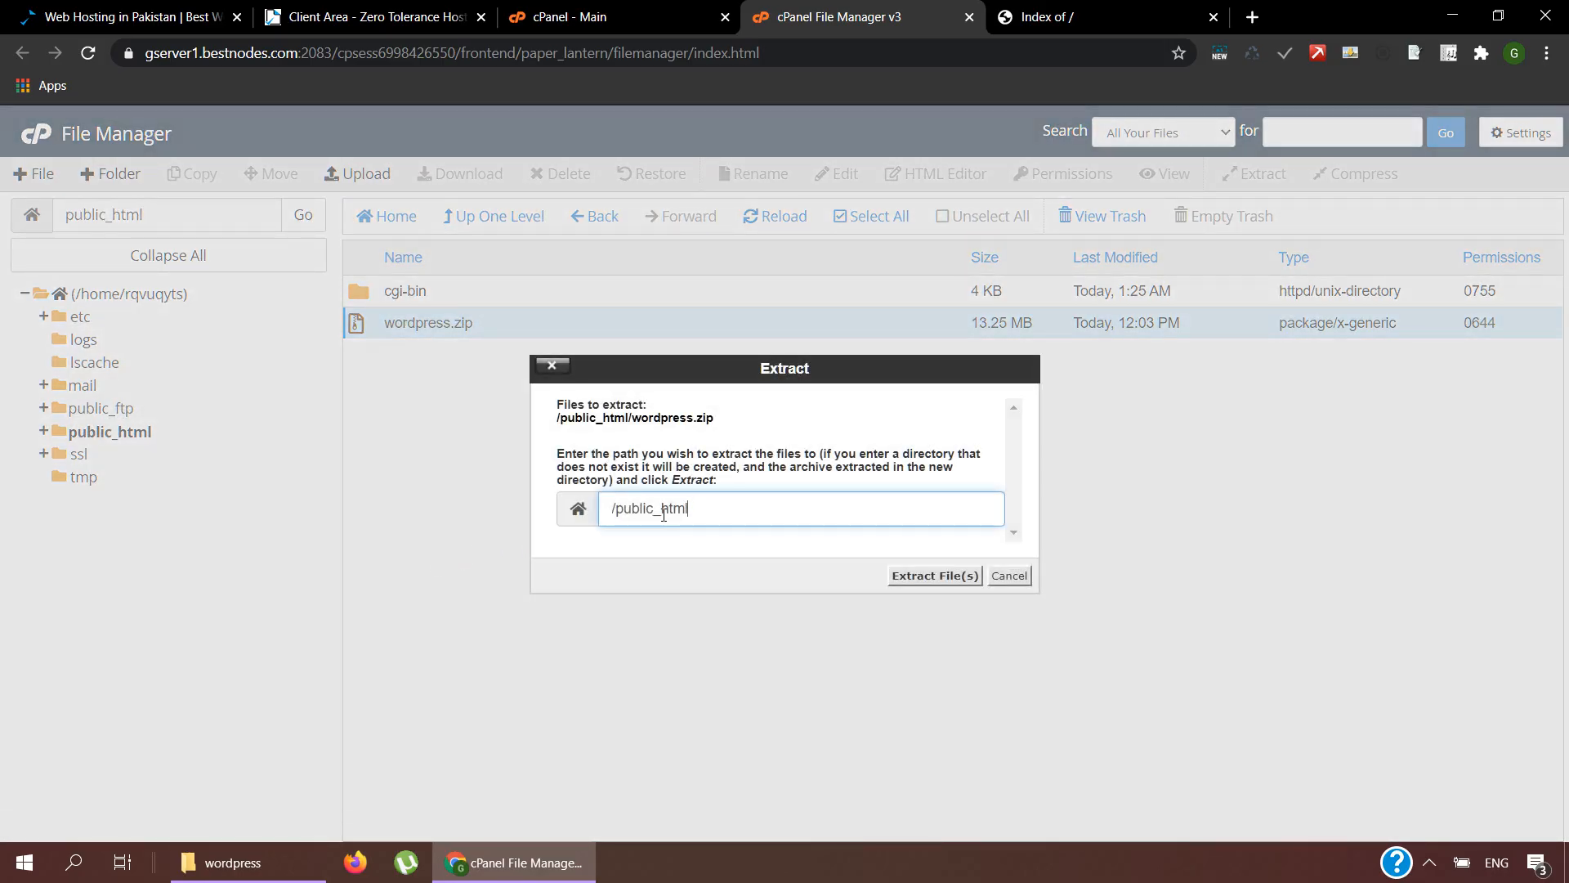
pyautogui.click(916, 576)
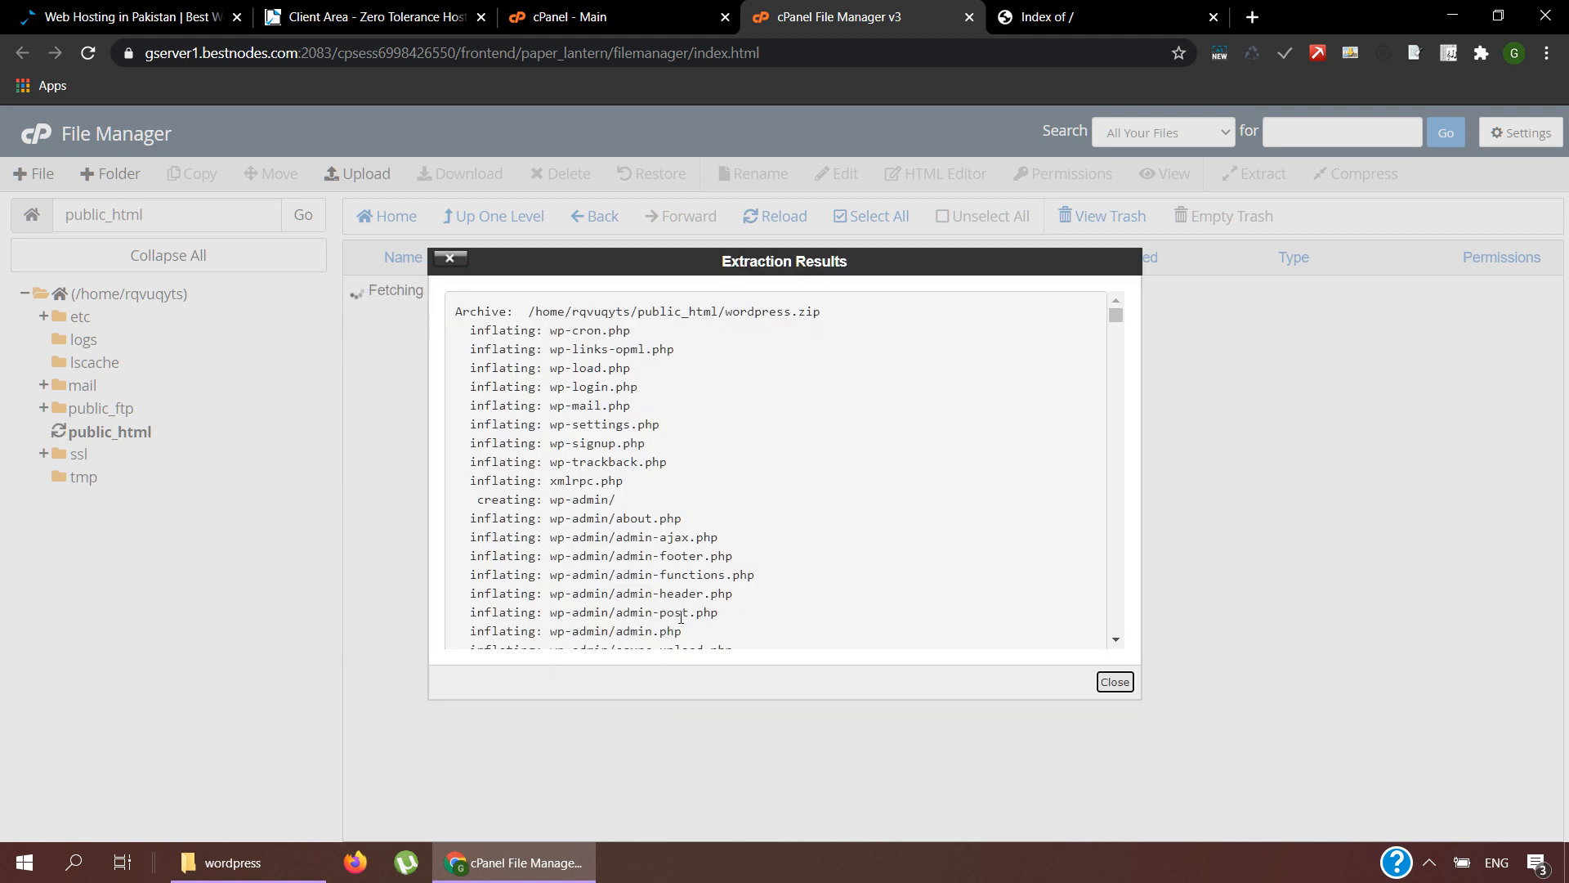
pyautogui.click(1116, 683)
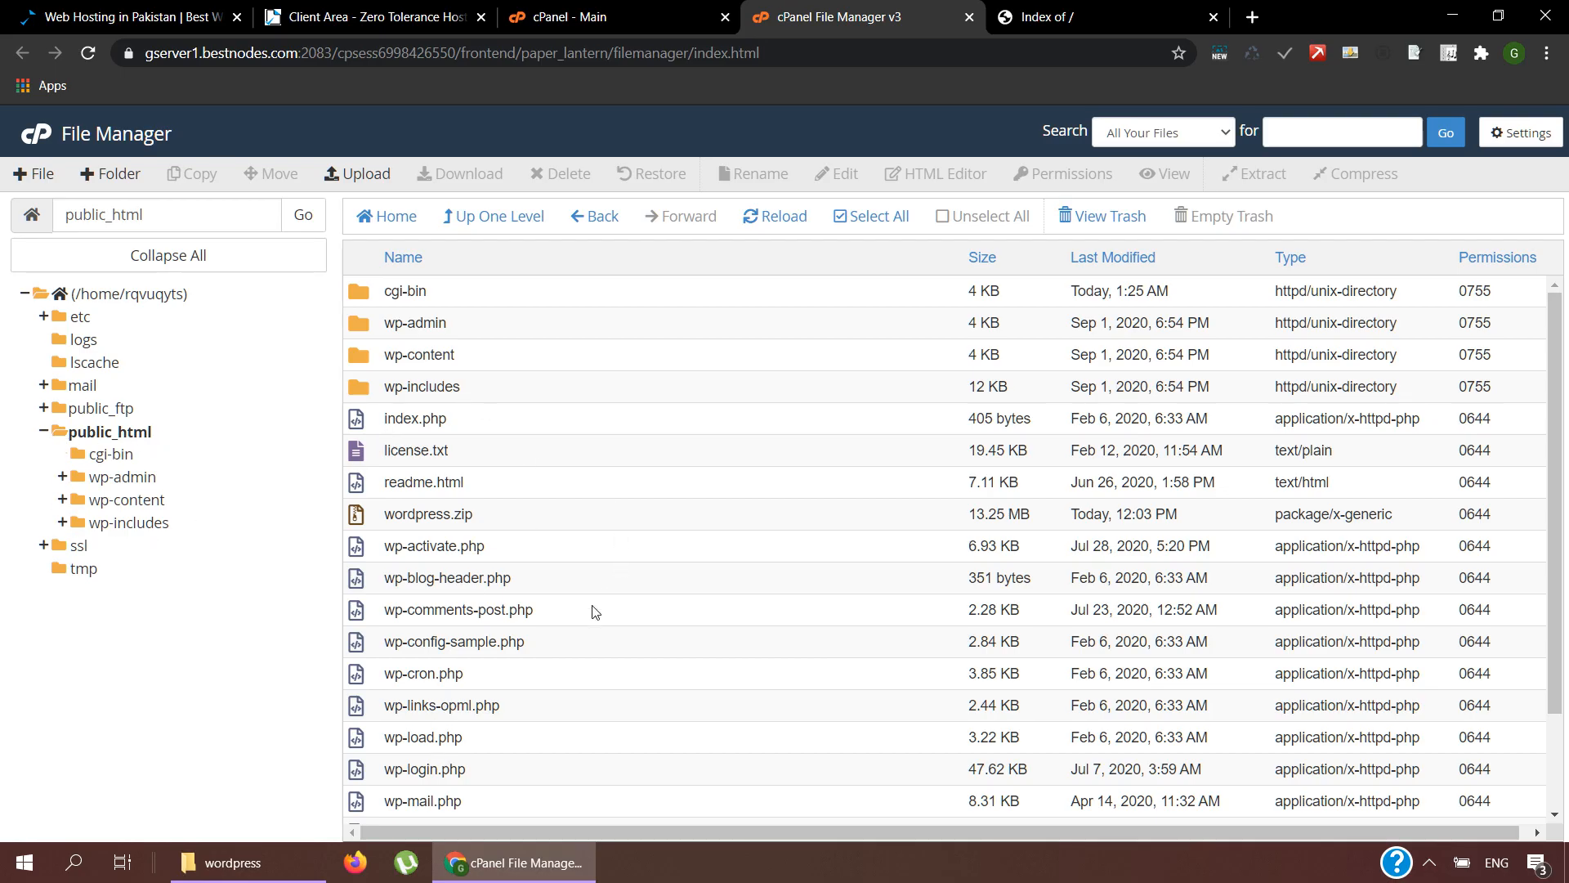
# Step: Permanently delete wordpress.zip from public_html, skipping the trash
pyautogui.click(359, 515)
pyautogui.rightClick(358, 514)
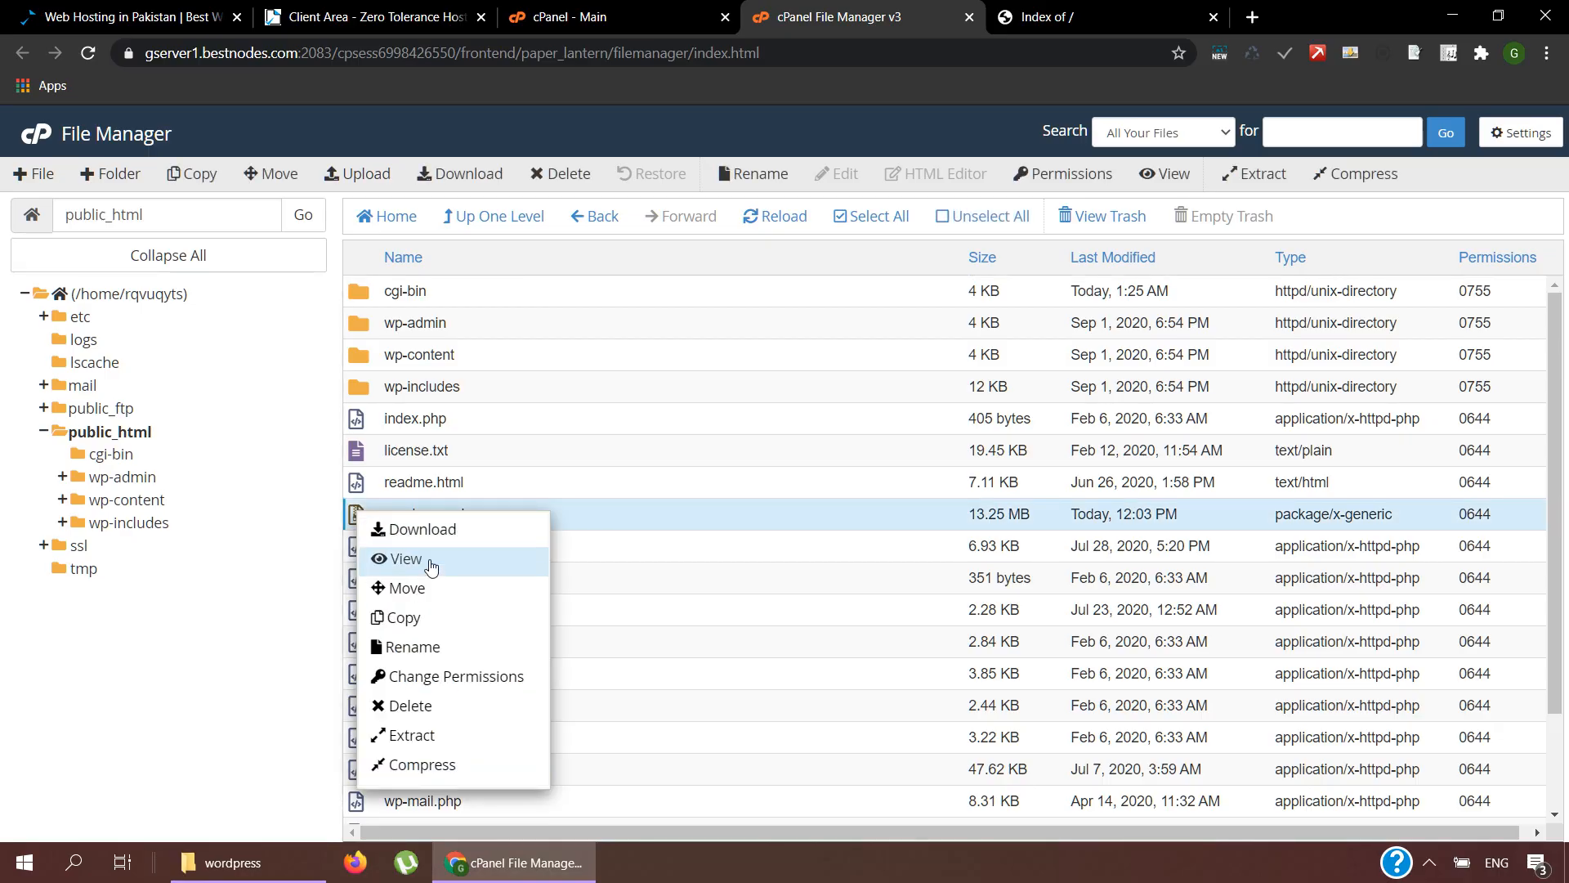
pyautogui.click(421, 715)
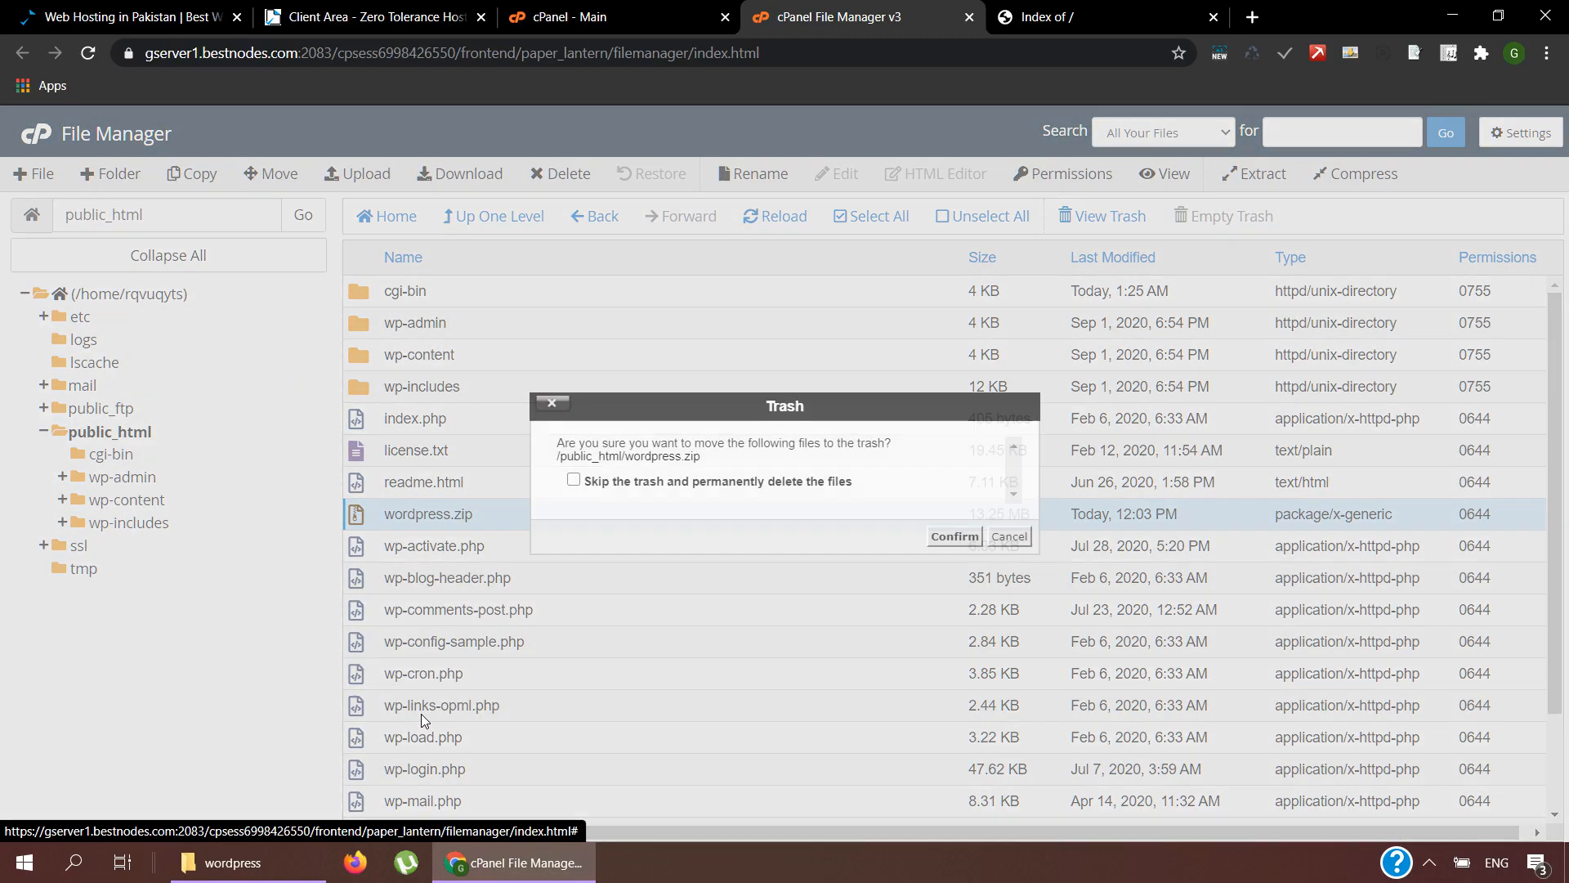
pyautogui.click(631, 481)
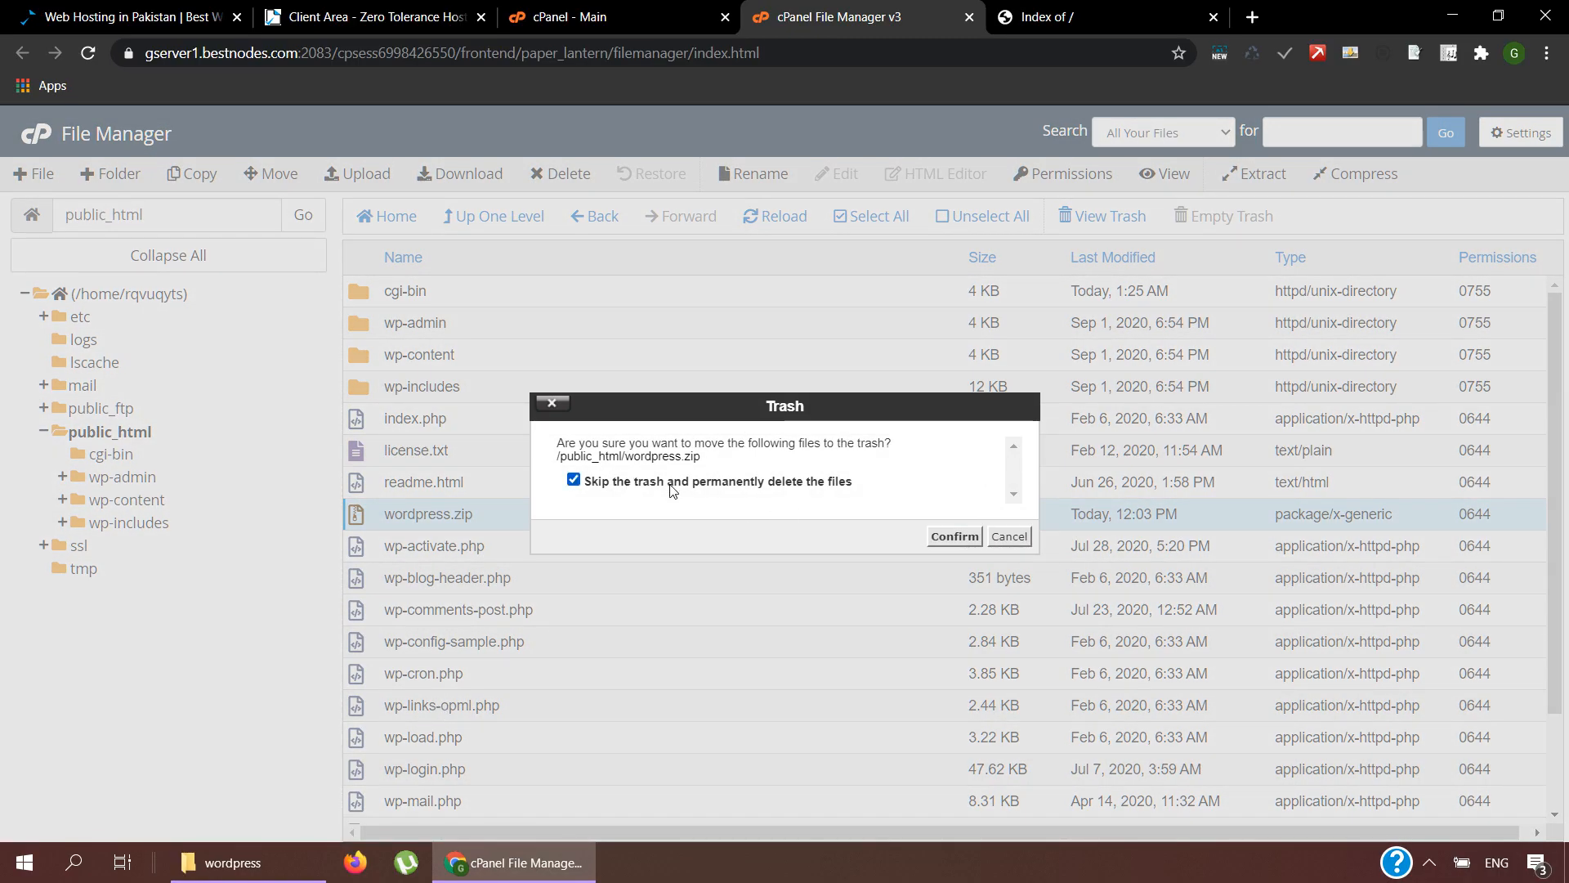
pyautogui.click(954, 536)
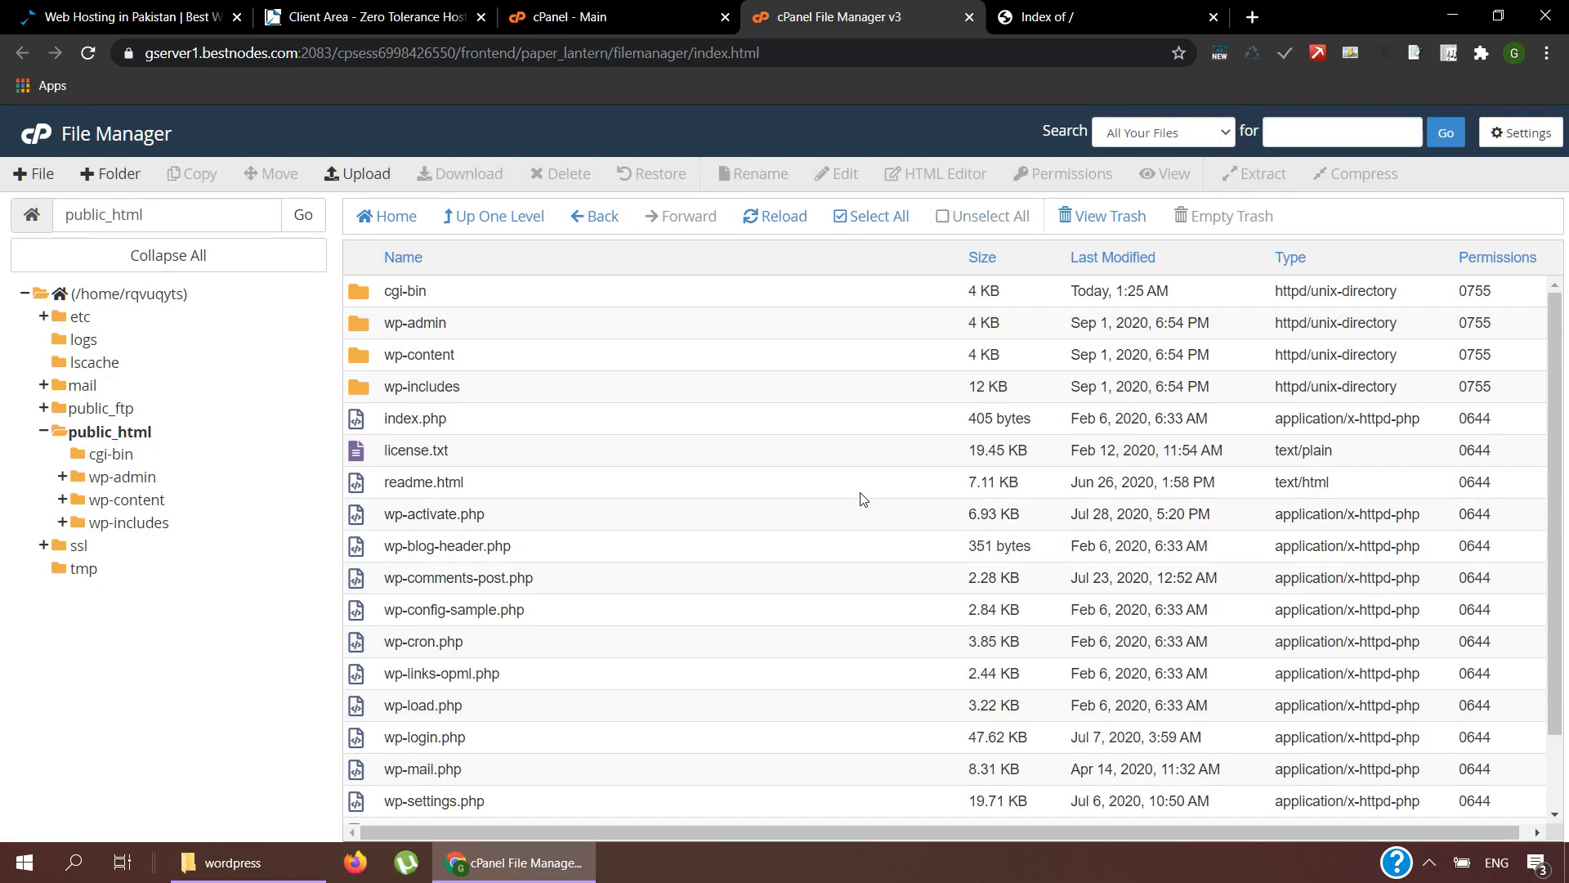